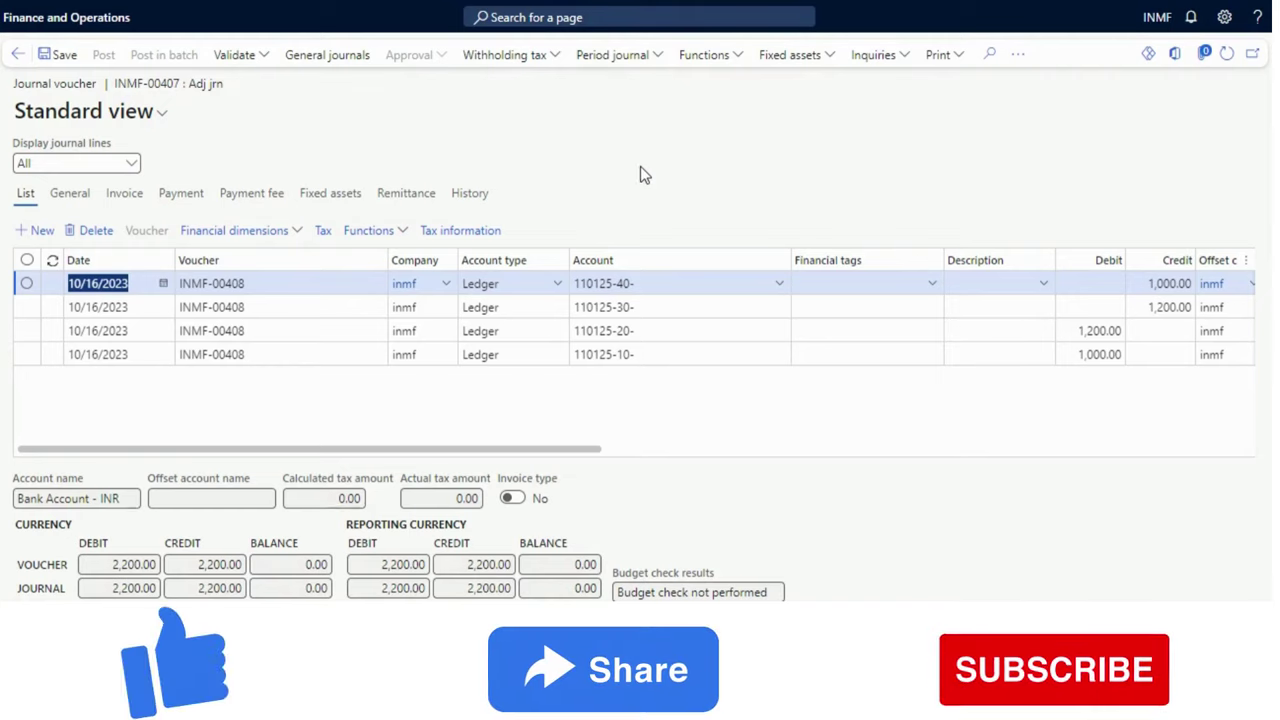
- Review the ledger accounts 110125-40- and 110125-30- on the first two journal lines
click(658, 285)
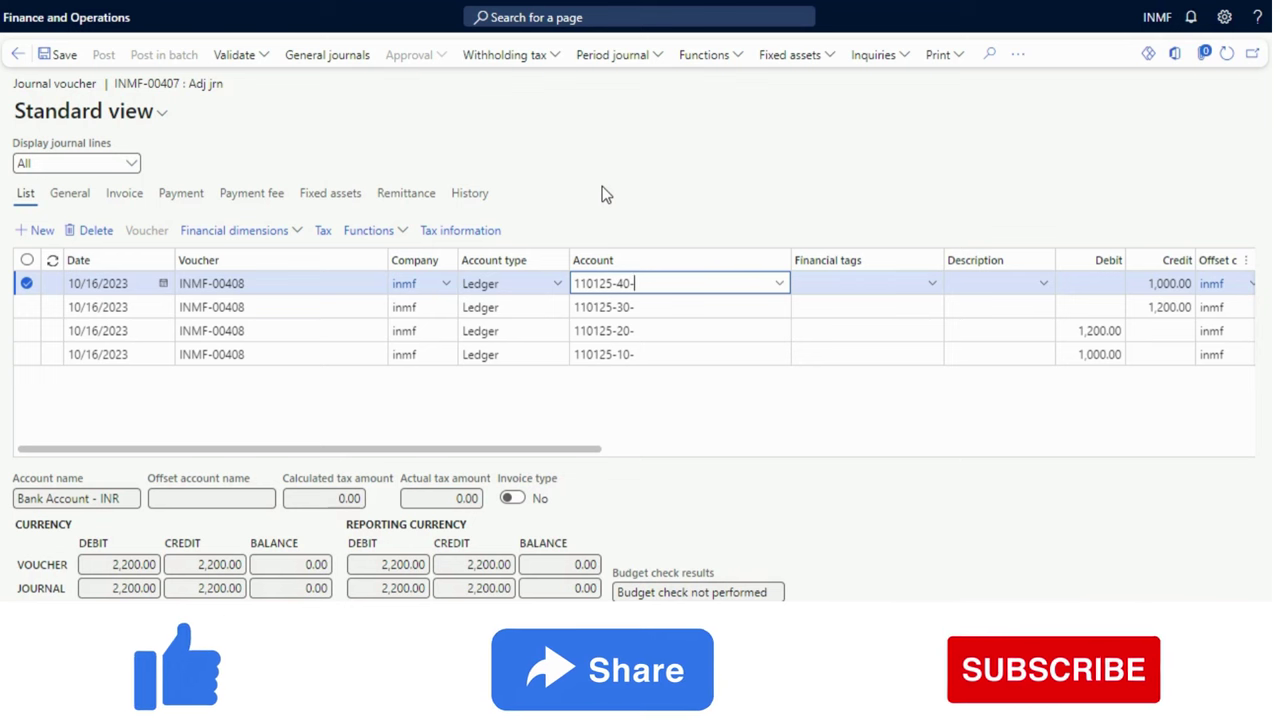
click(637, 306)
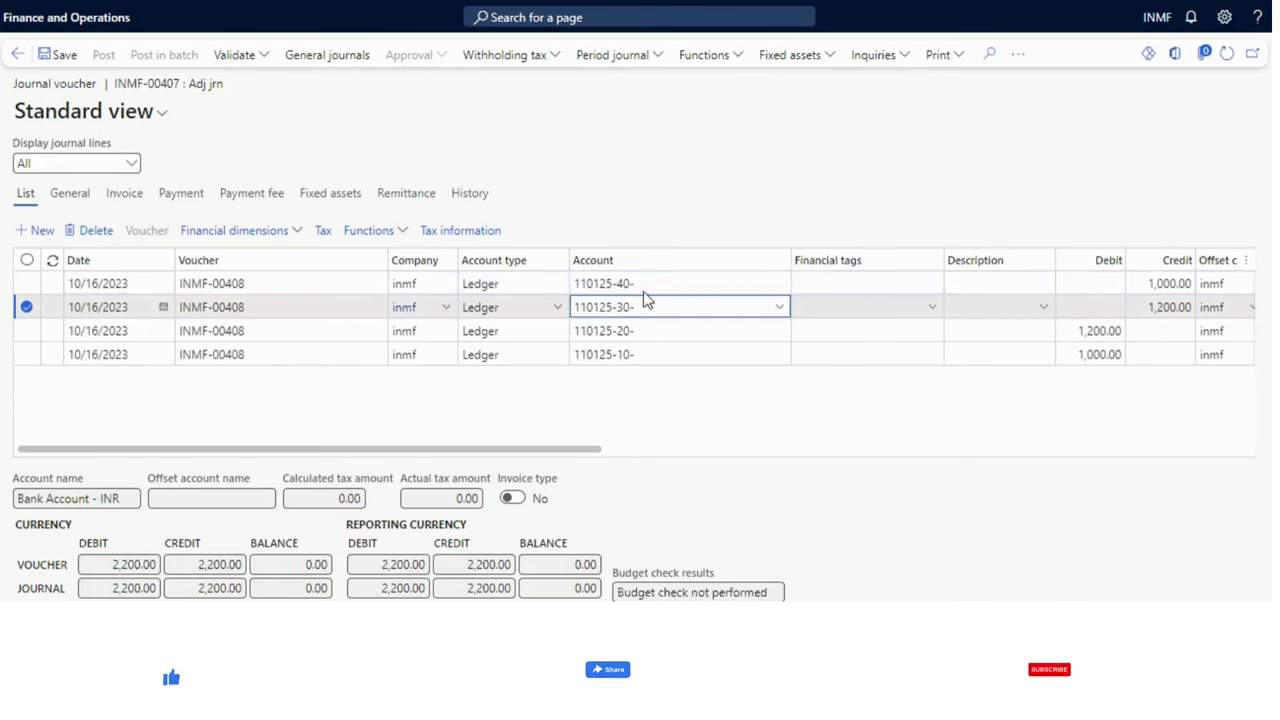
click(651, 284)
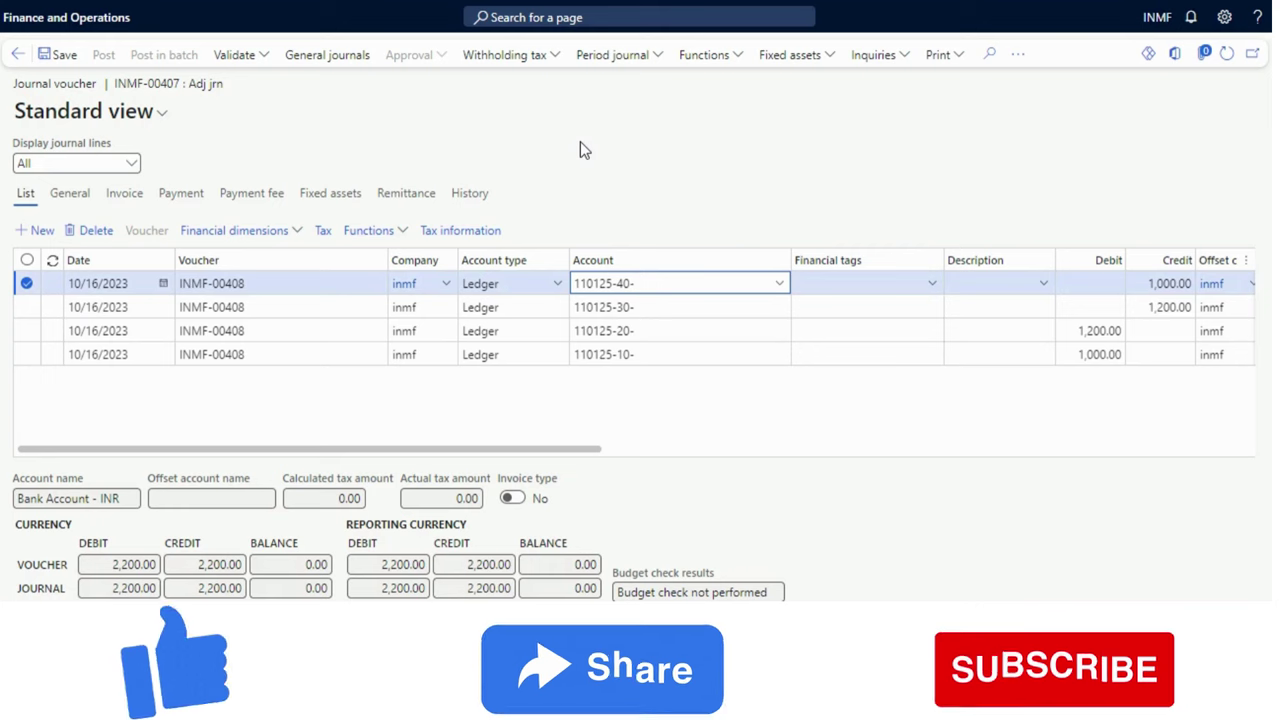
click(639, 306)
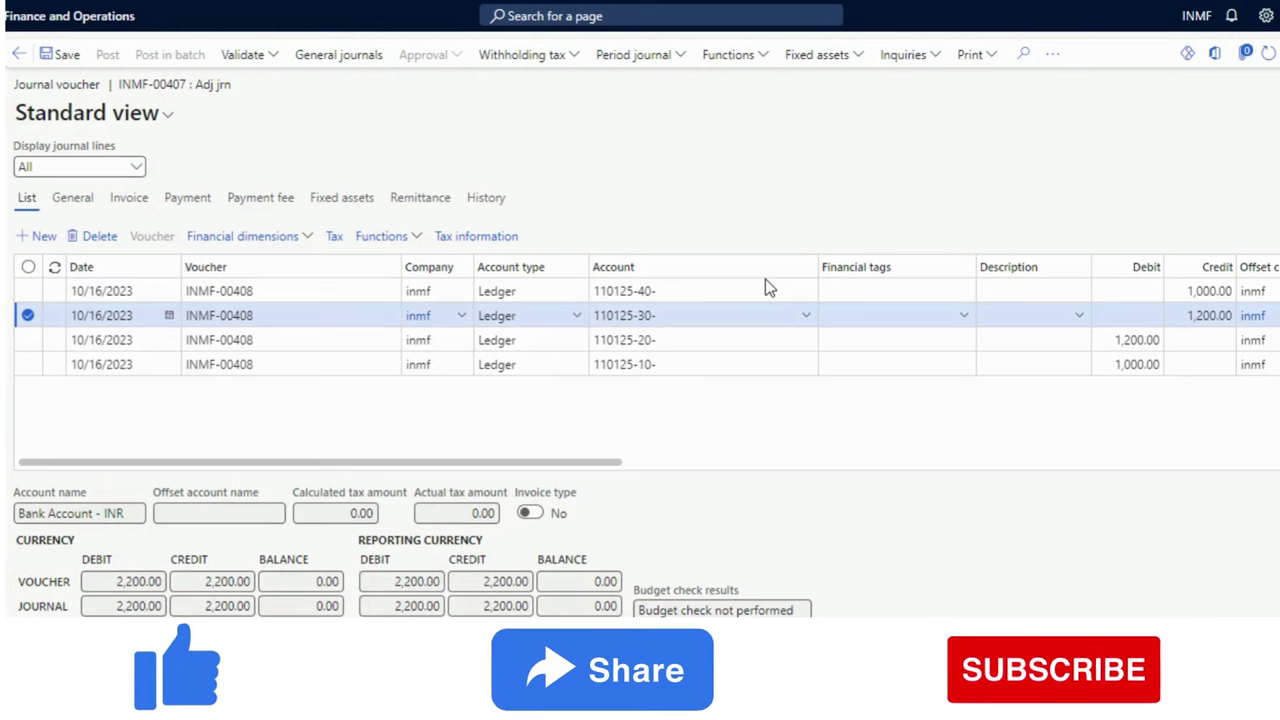
click(688, 316)
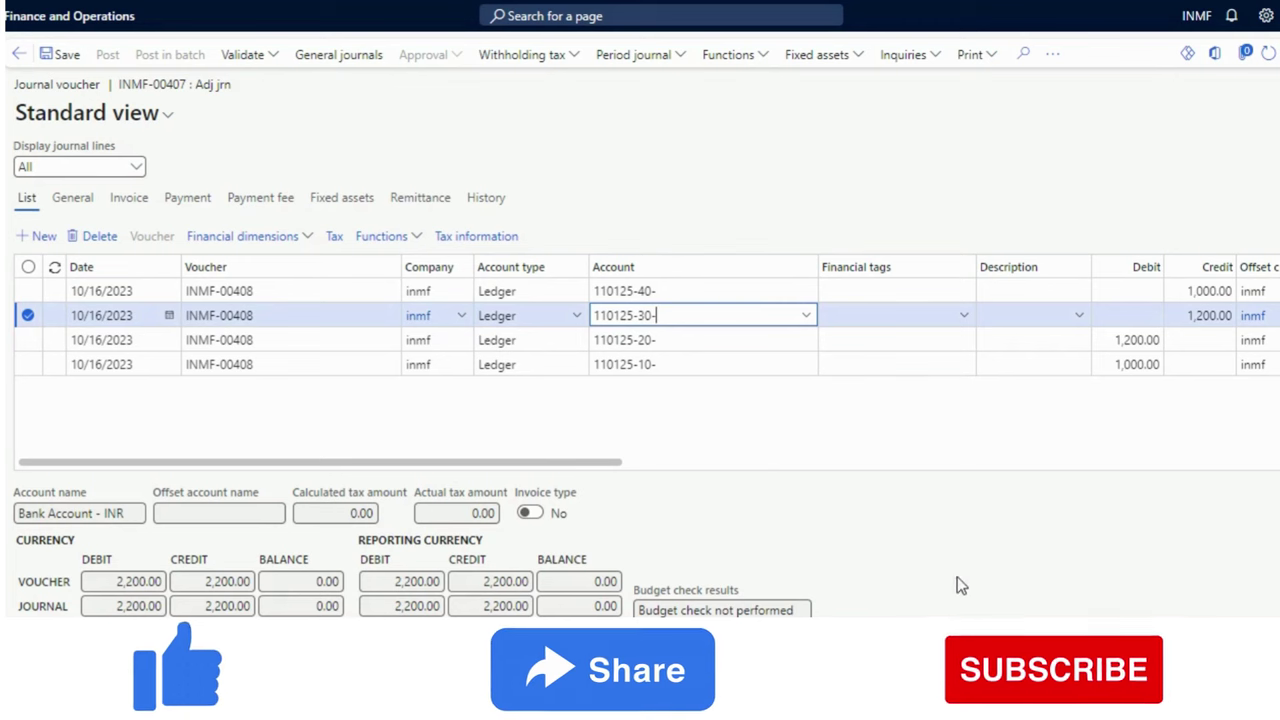
- In PowerPoint, go through the Finance-10 and Sales-40 boxes and the Siva, Dev and Ramit approvers
mouse_move(936, 710)
click(993, 578)
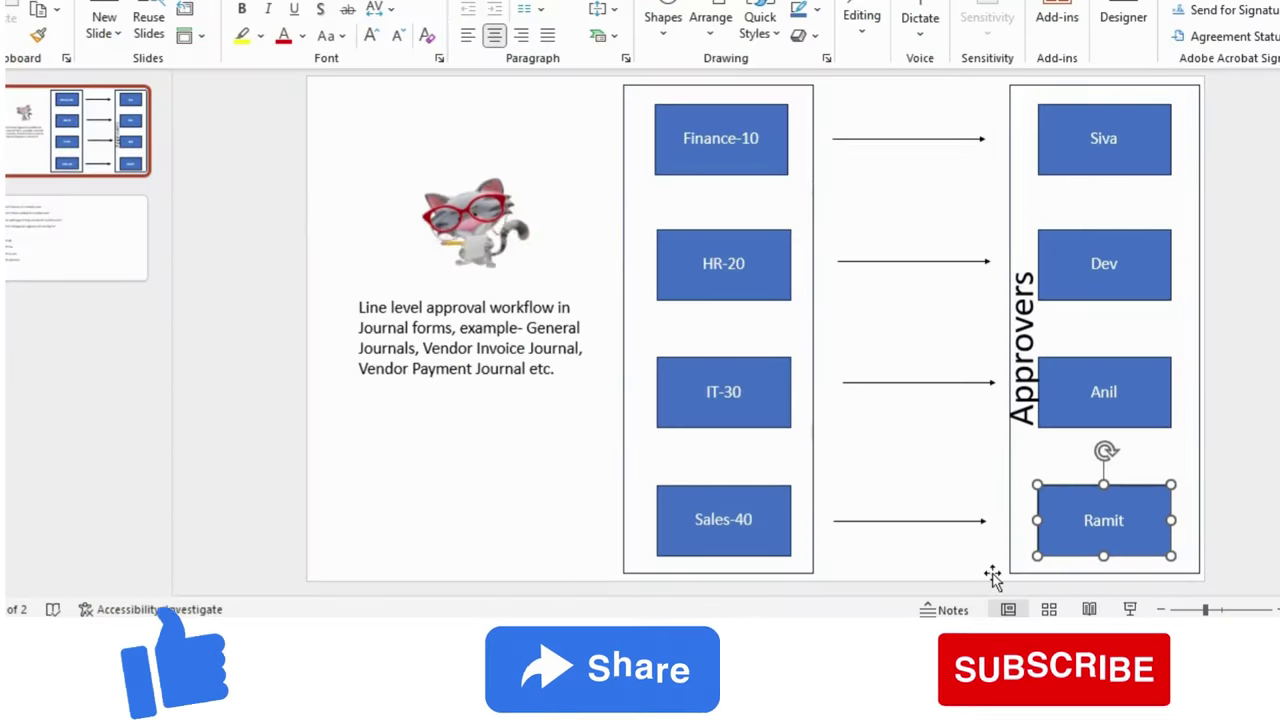
mouse_move(505, 228)
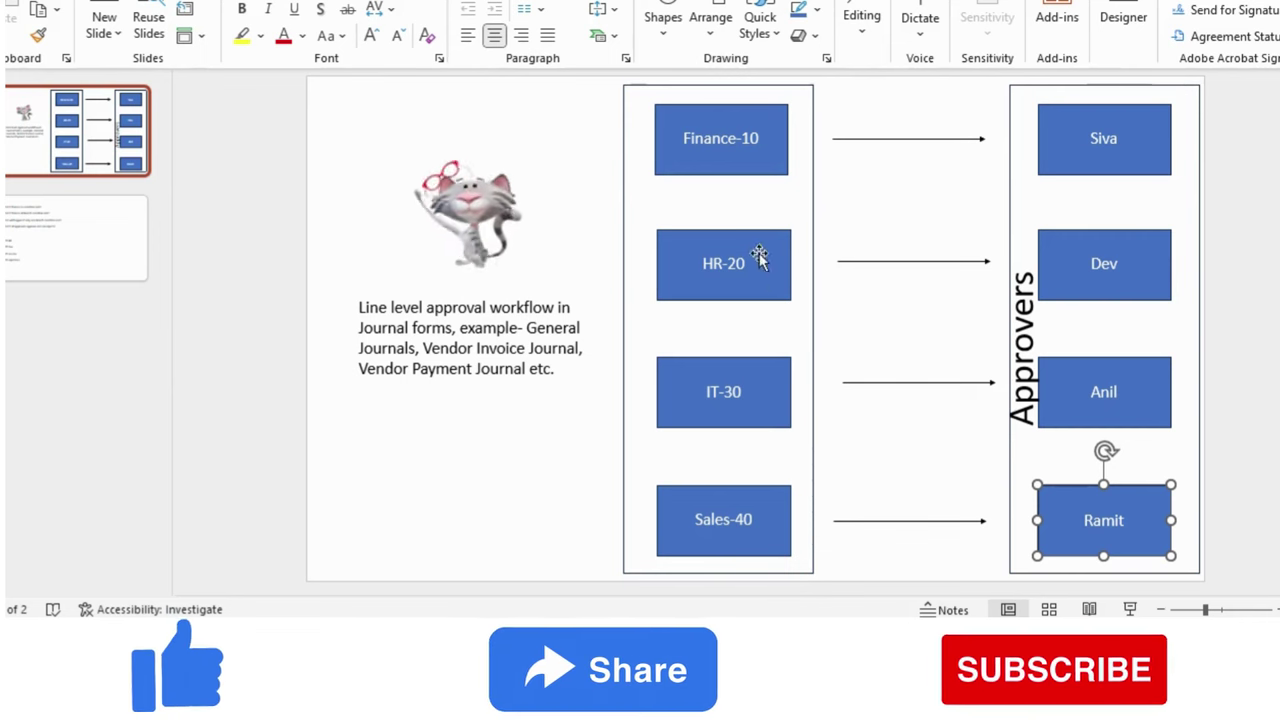
click(750, 170)
click(523, 109)
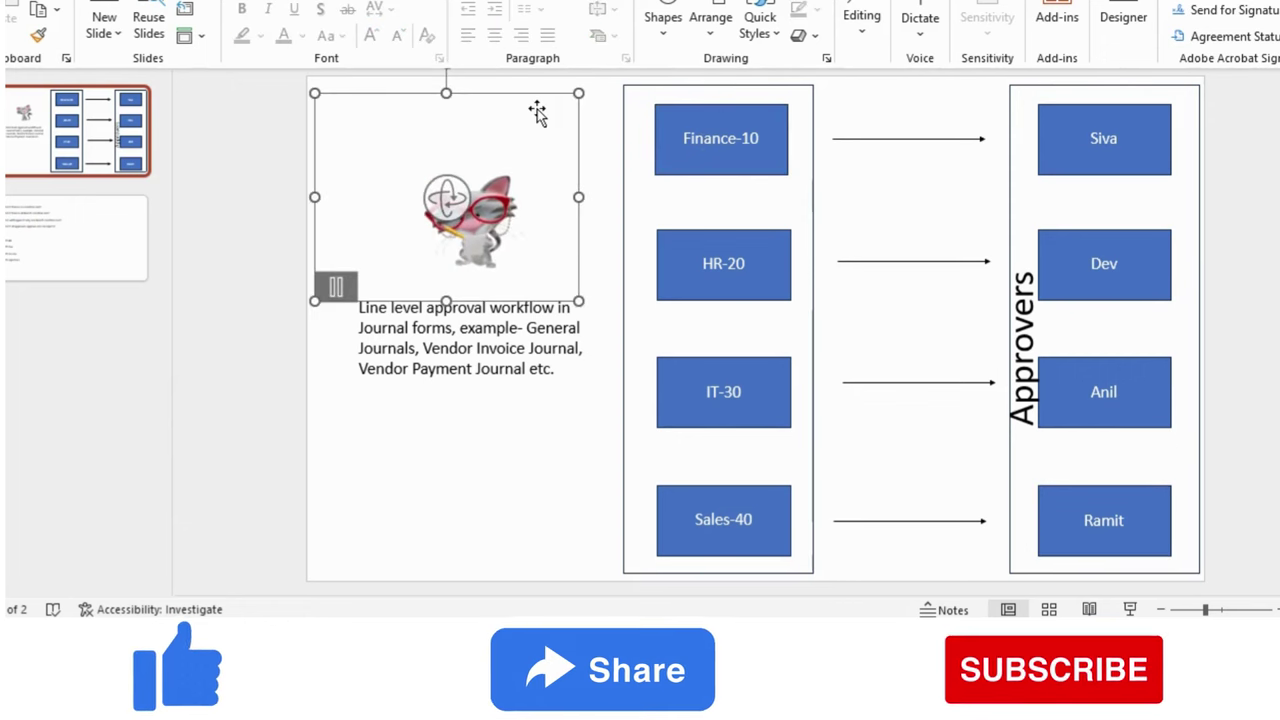
click(704, 140)
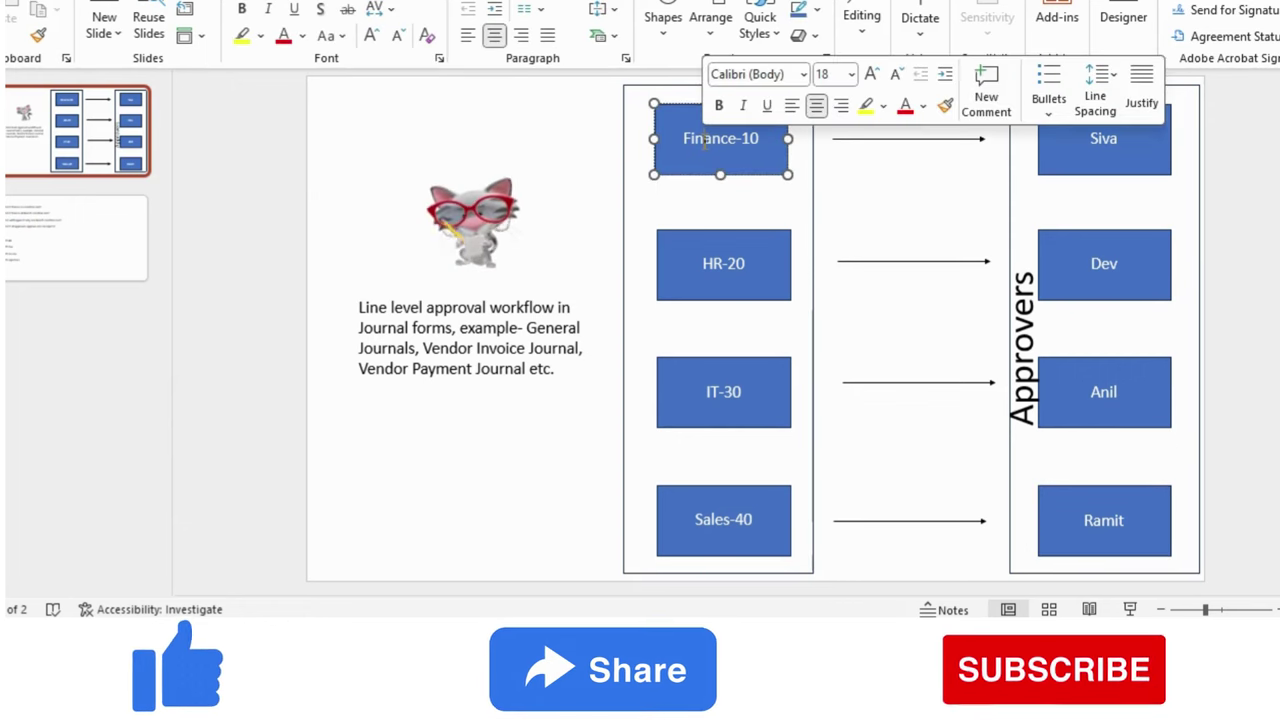
click(757, 199)
click(1066, 140)
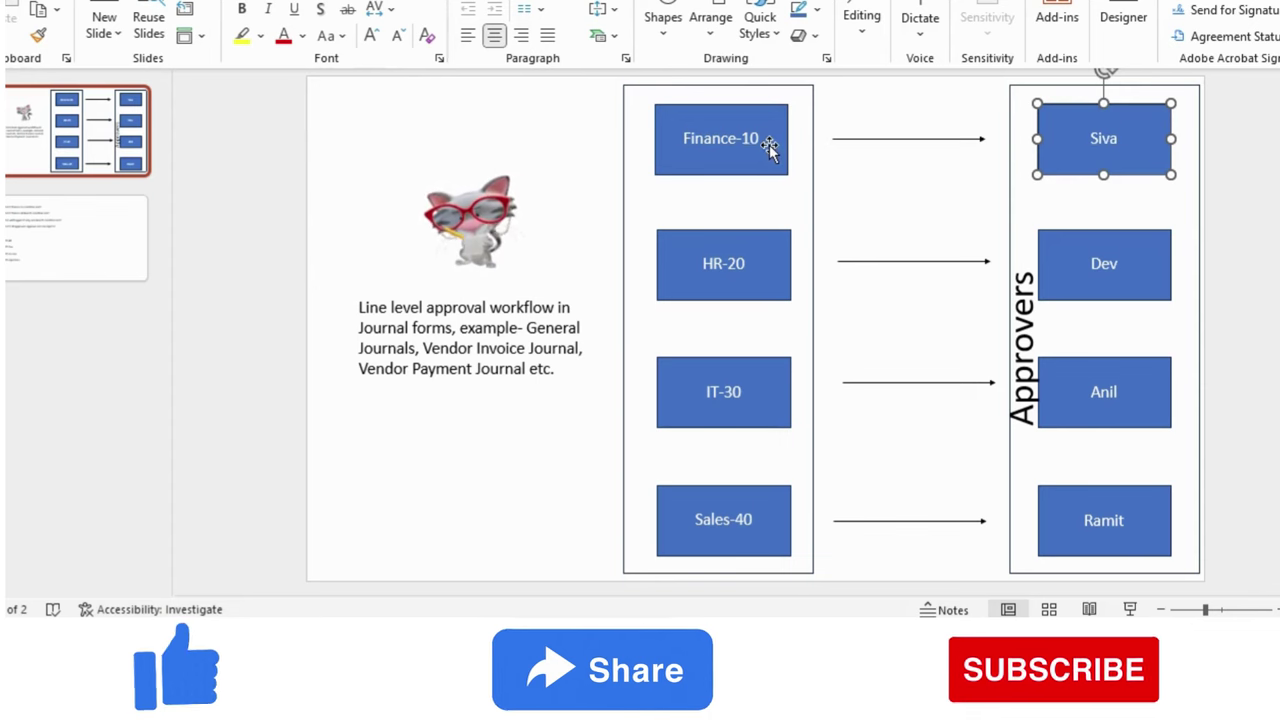
click(758, 170)
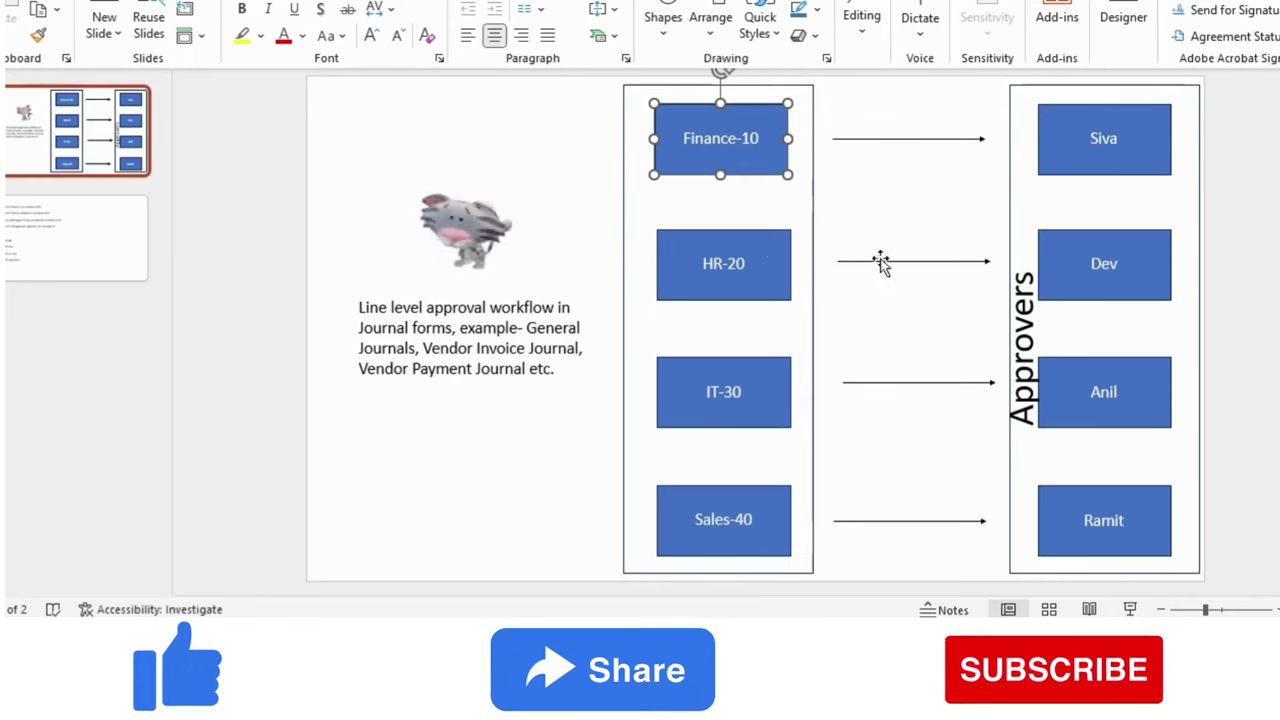
click(1105, 270)
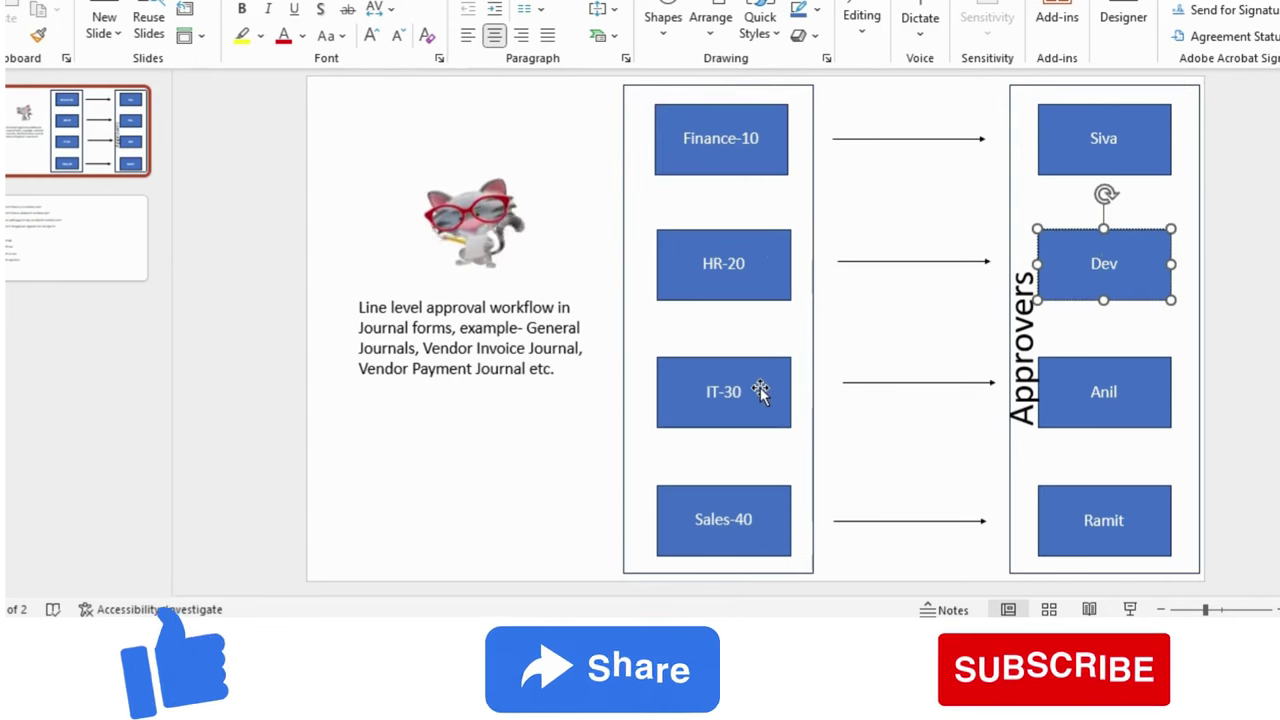
click(771, 512)
drag(1149, 517, 1148, 516)
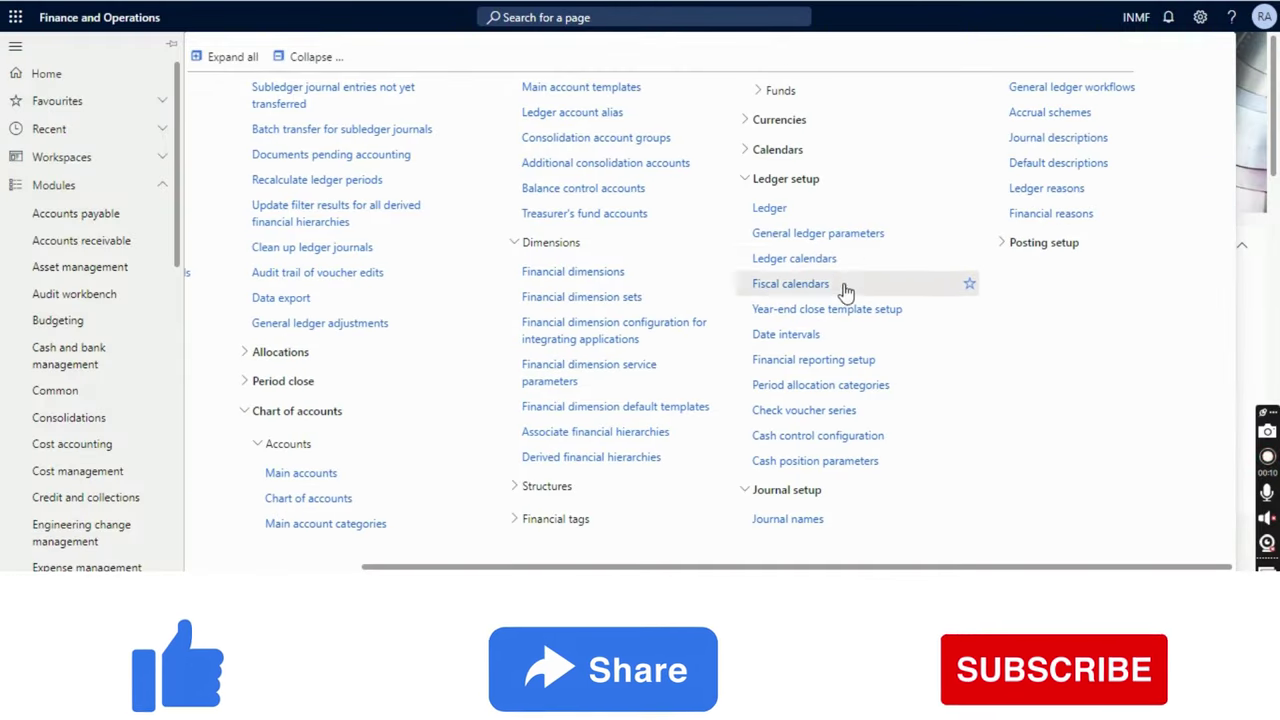
- Open General ledger workflows, inspect the existing 'Ledger daily journal workflow' row, and start a new one
click(1046, 92)
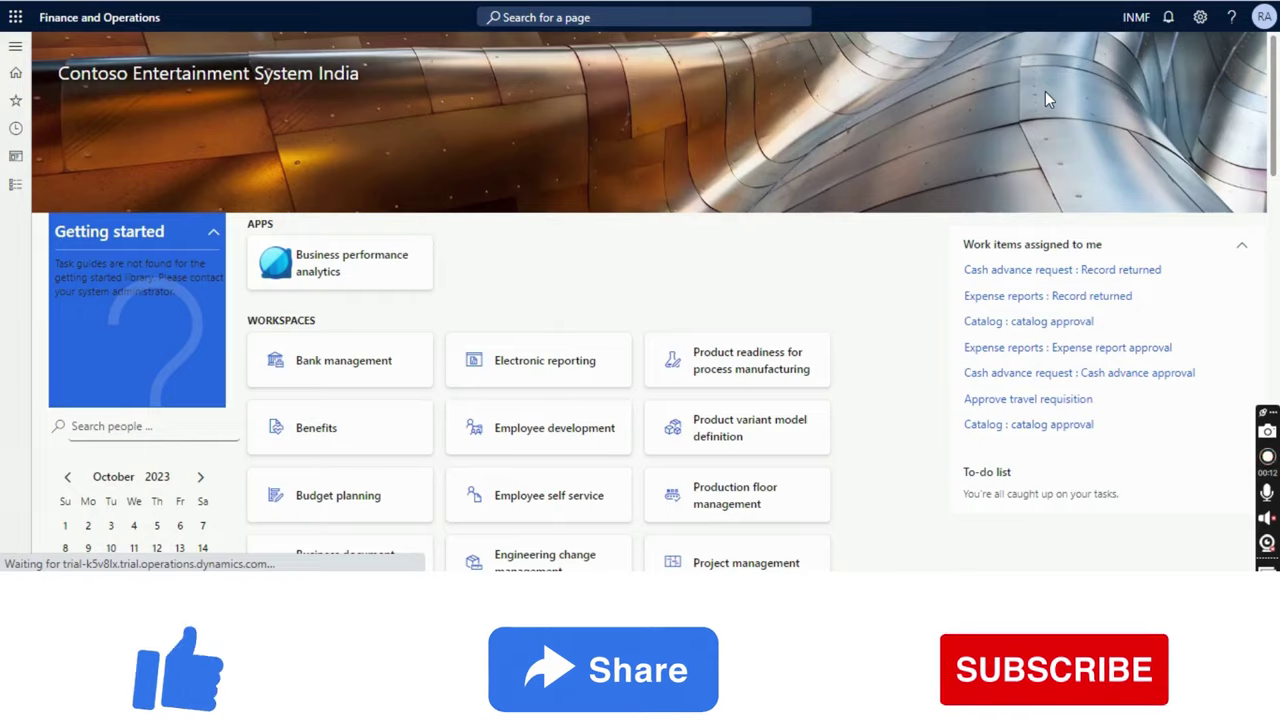
click(420, 292)
drag(420, 292, 276, 300)
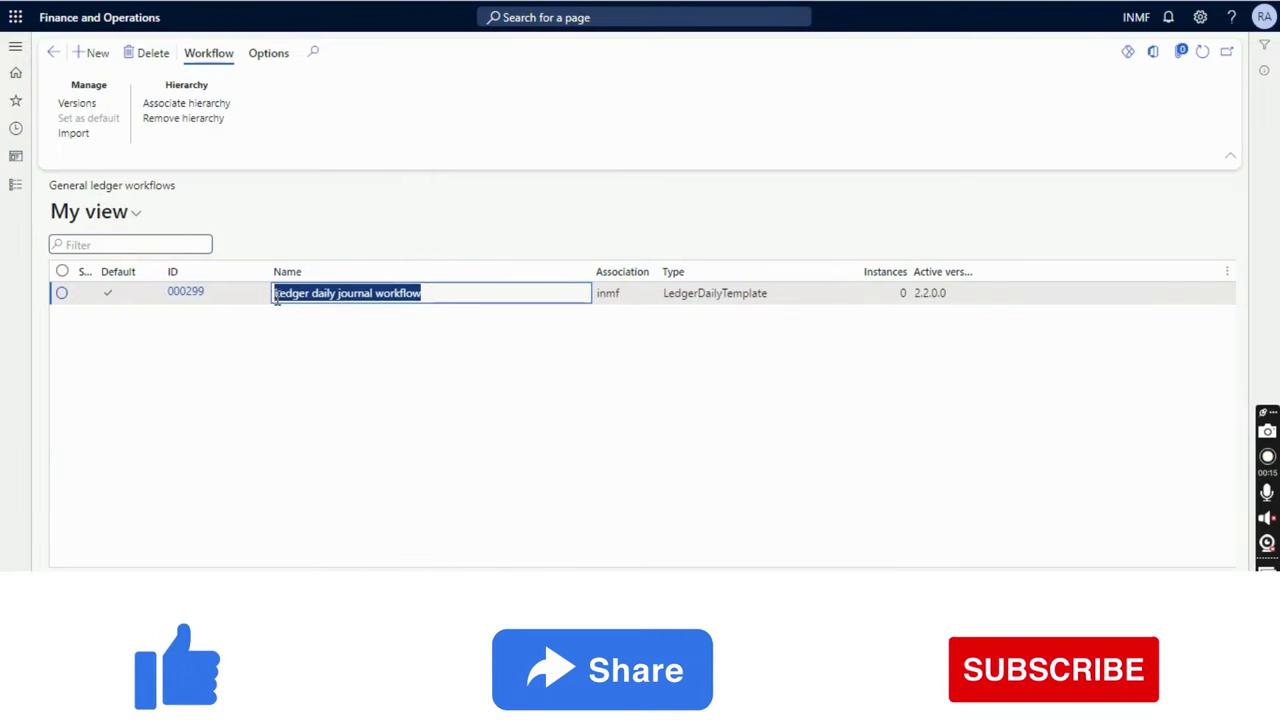
click(437, 292)
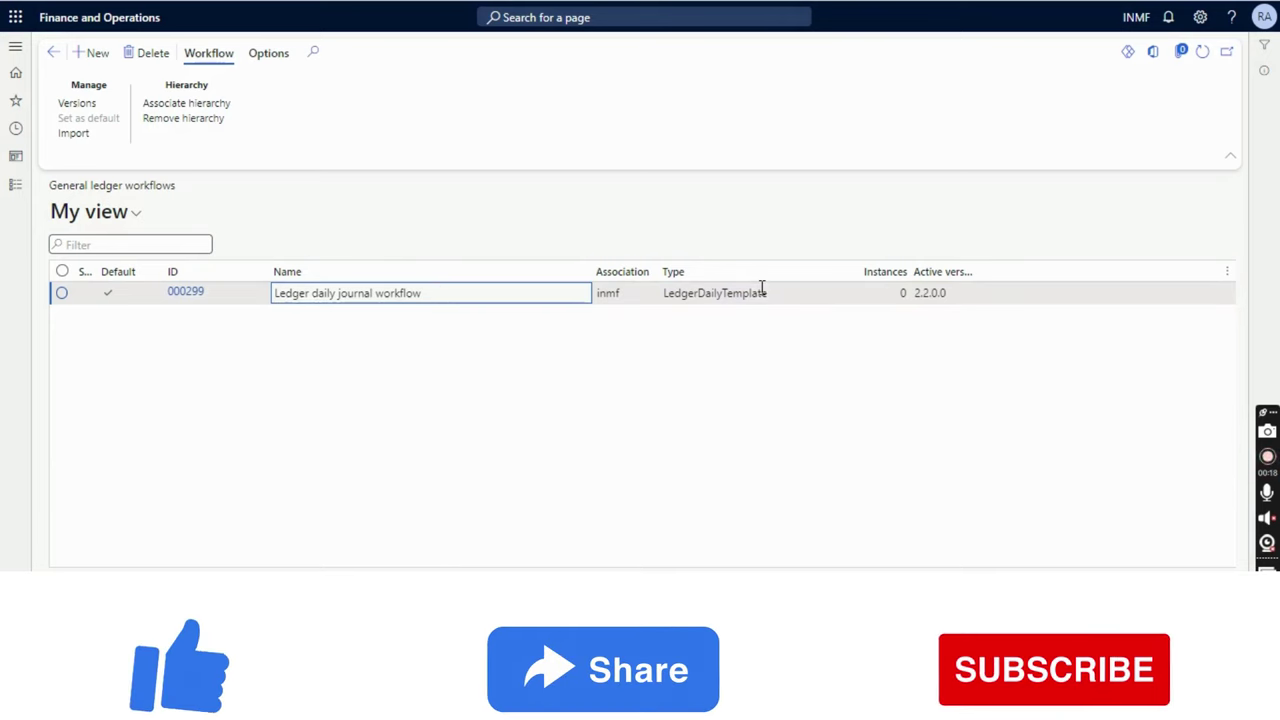
click(695, 290)
click(97, 55)
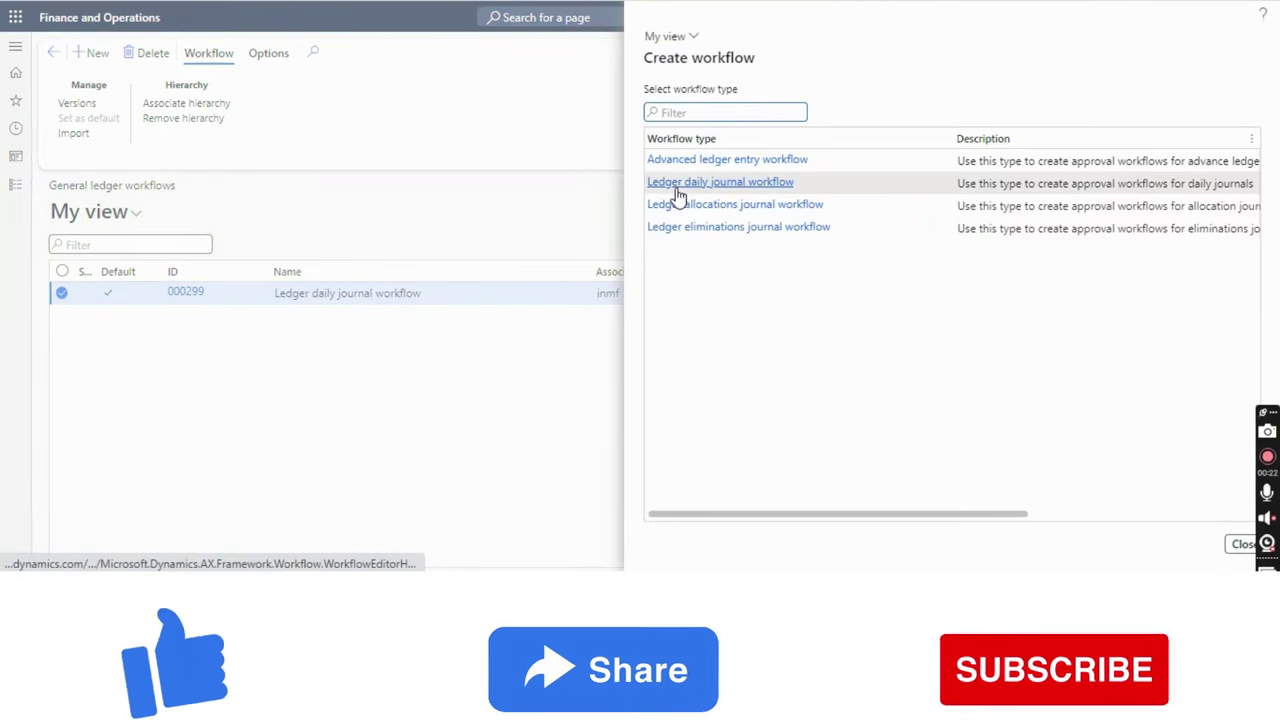
- Choose Ledger daily journal workflow as the new workflow type
key(Tab)
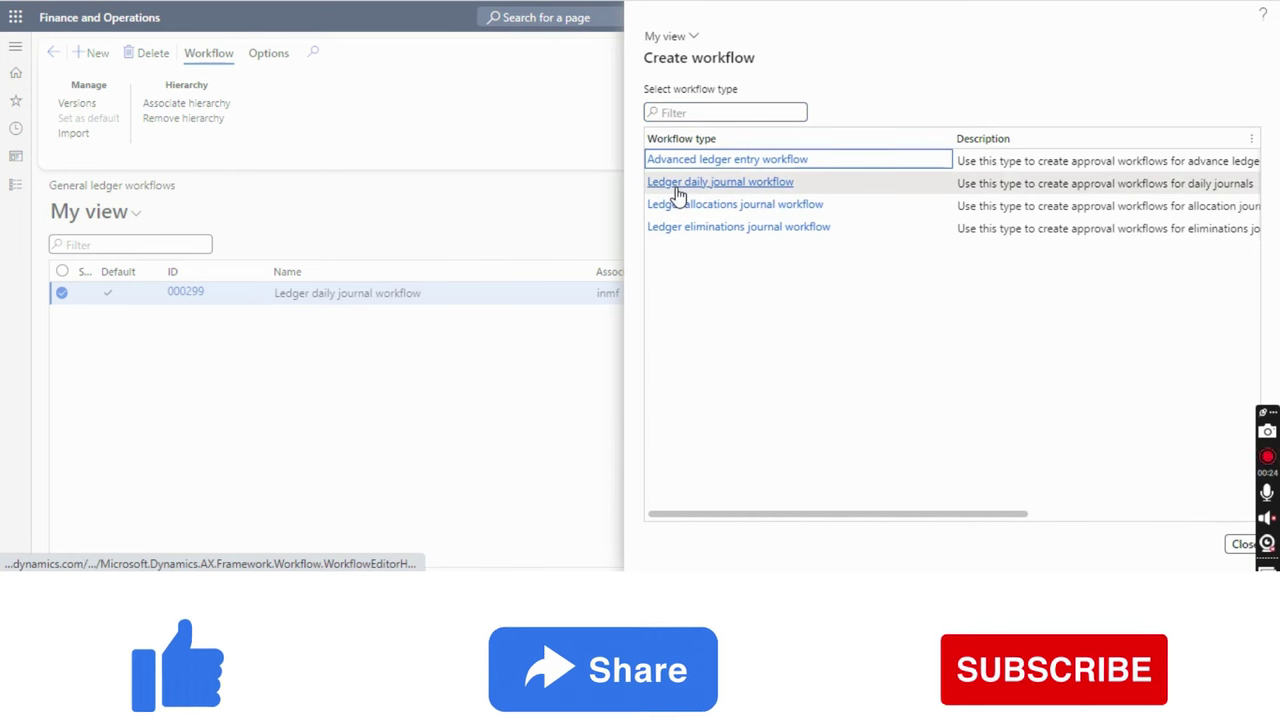
click(678, 190)
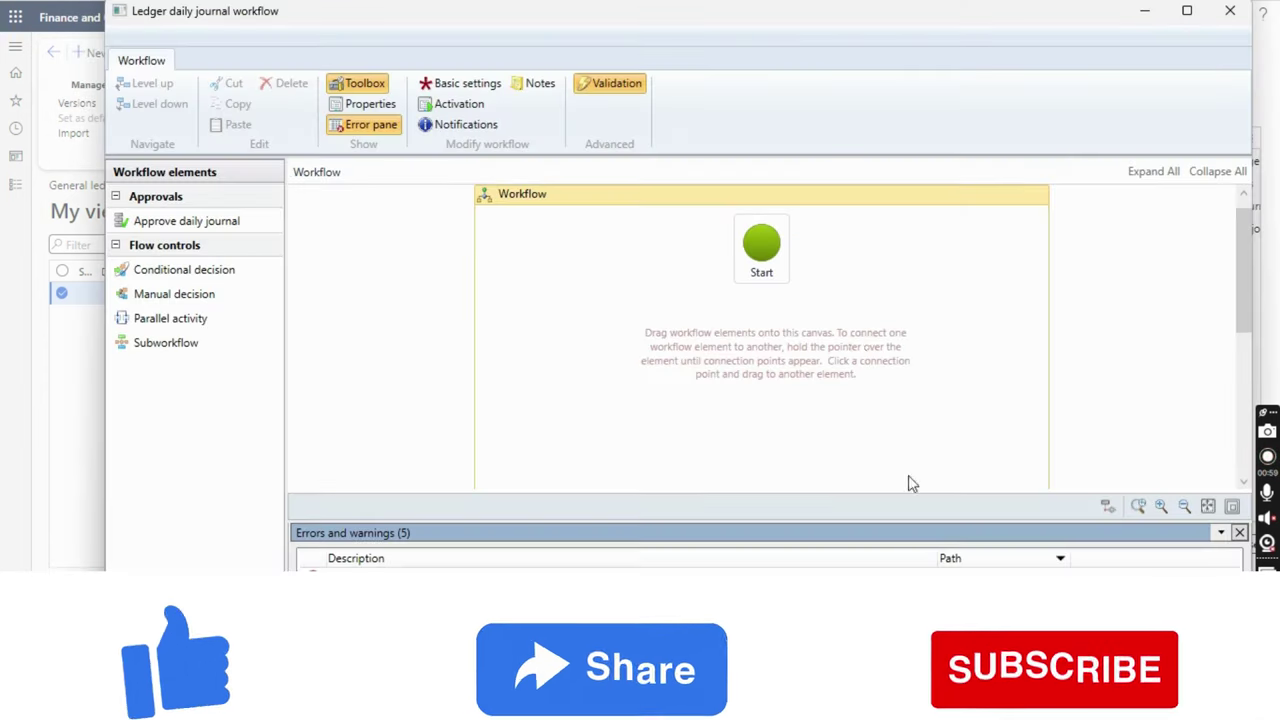
- Maximize the workflow editor window to show the canvas and its five errors
click(1186, 11)
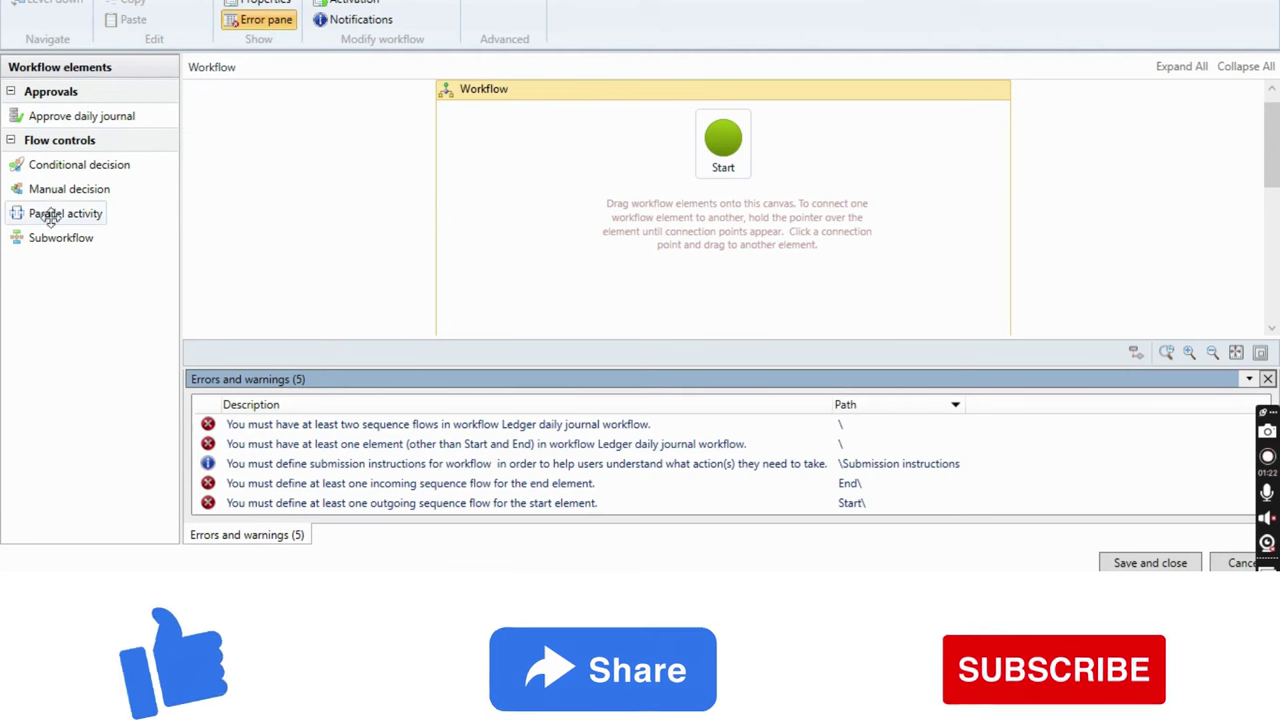
- Place Parallel activity 1 on the canvas and open it to view its two branches
drag(53, 226, 668, 283)
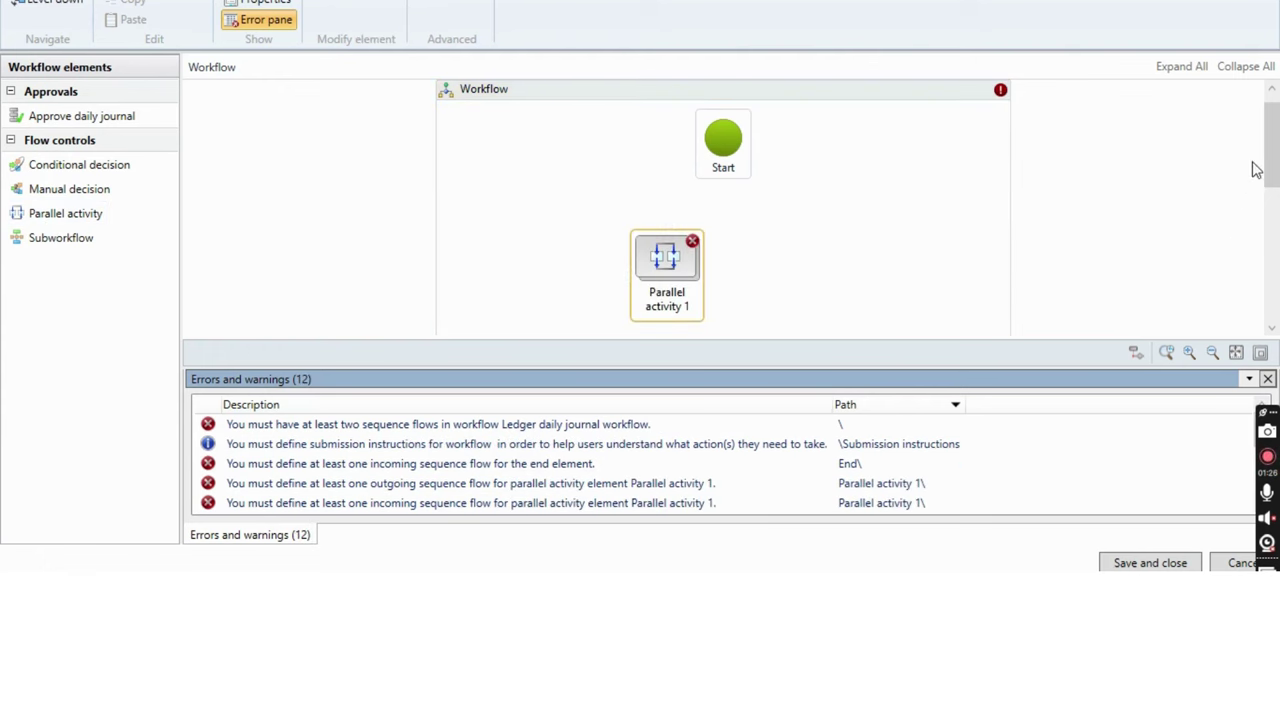
drag(1271, 166, 1270, 183)
click(772, 205)
click(690, 218)
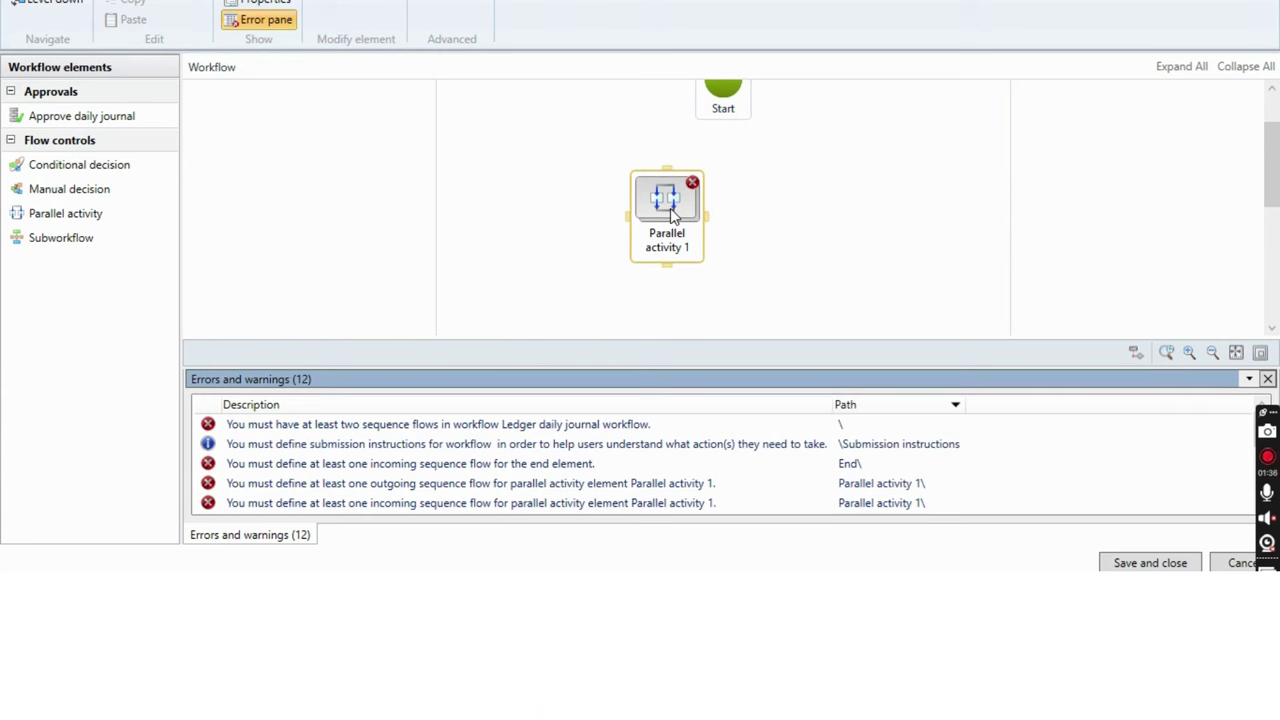
double_click(670, 208)
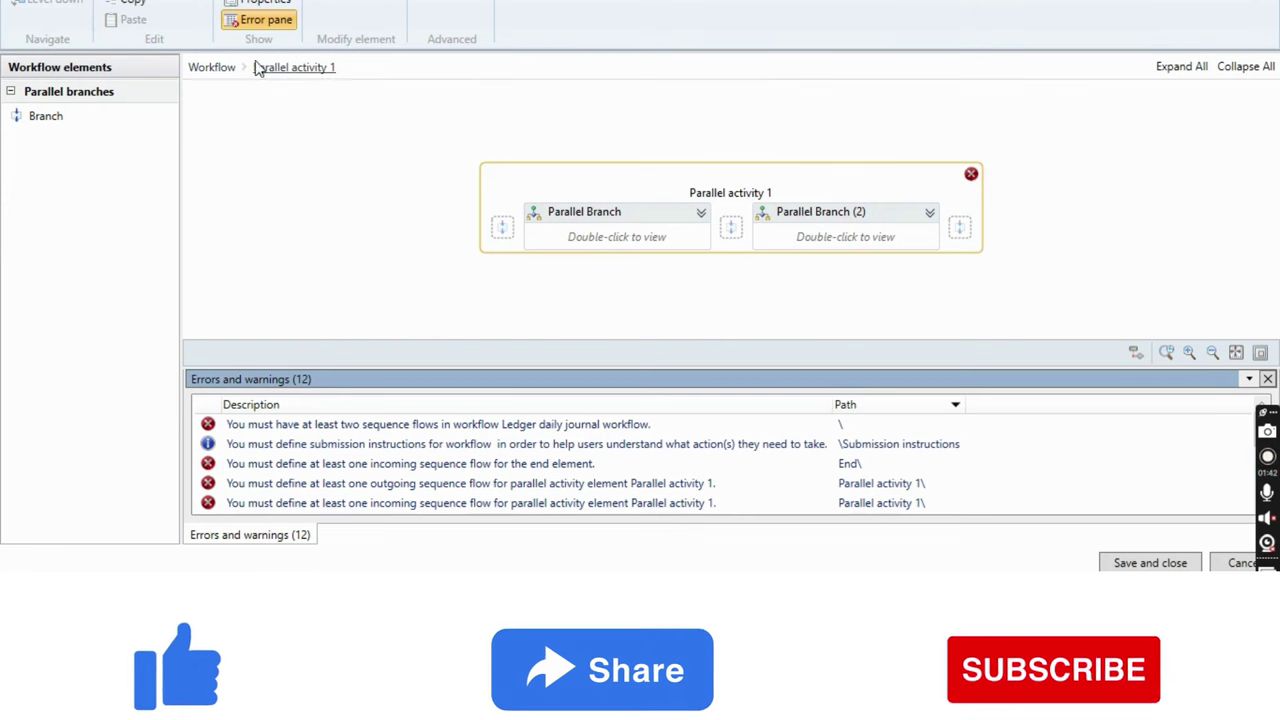
- On the main canvas, link Start to Parallel activity 1 and Parallel activity 1 to End
click(216, 68)
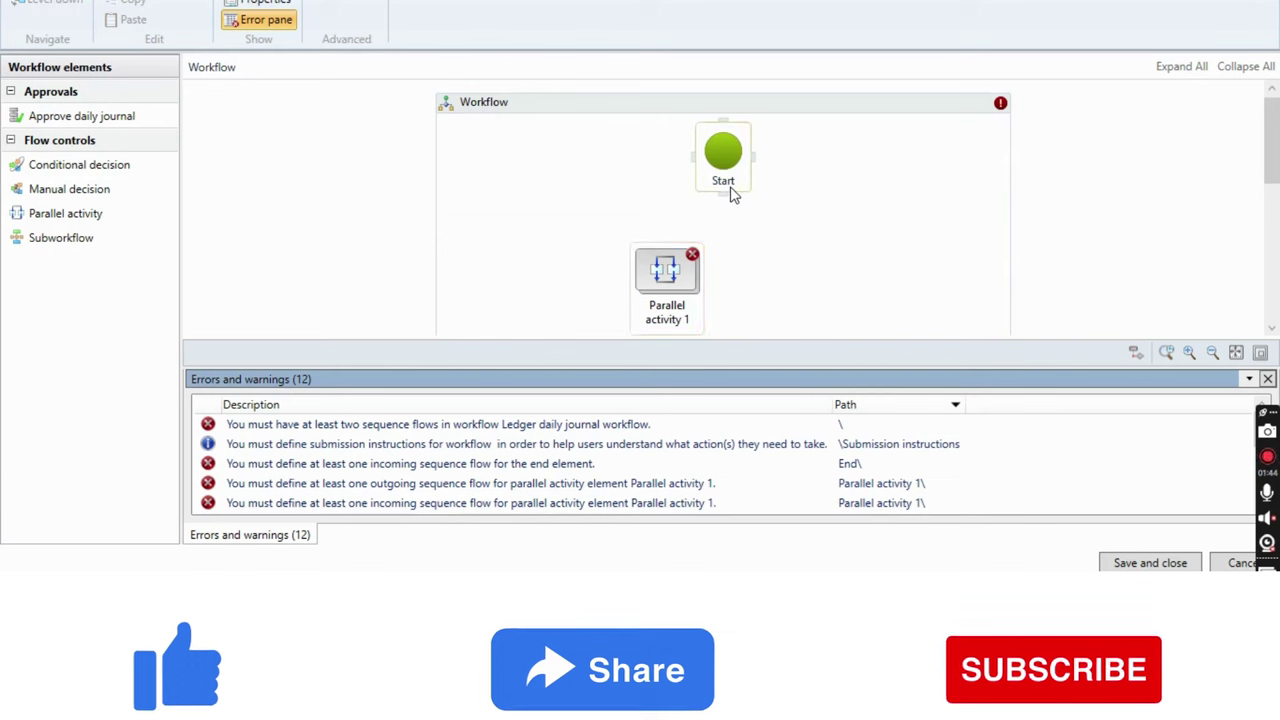
drag(727, 200, 665, 250)
drag(1270, 183, 1272, 299)
click(673, 150)
drag(738, 280, 742, 163)
drag(1272, 308, 1272, 248)
mouse_move(668, 120)
mouse_down()
mouse_move(672, 180)
mouse_move(734, 328)
mouse_move(726, 277)
mouse_move(742, 167)
mouse_up()
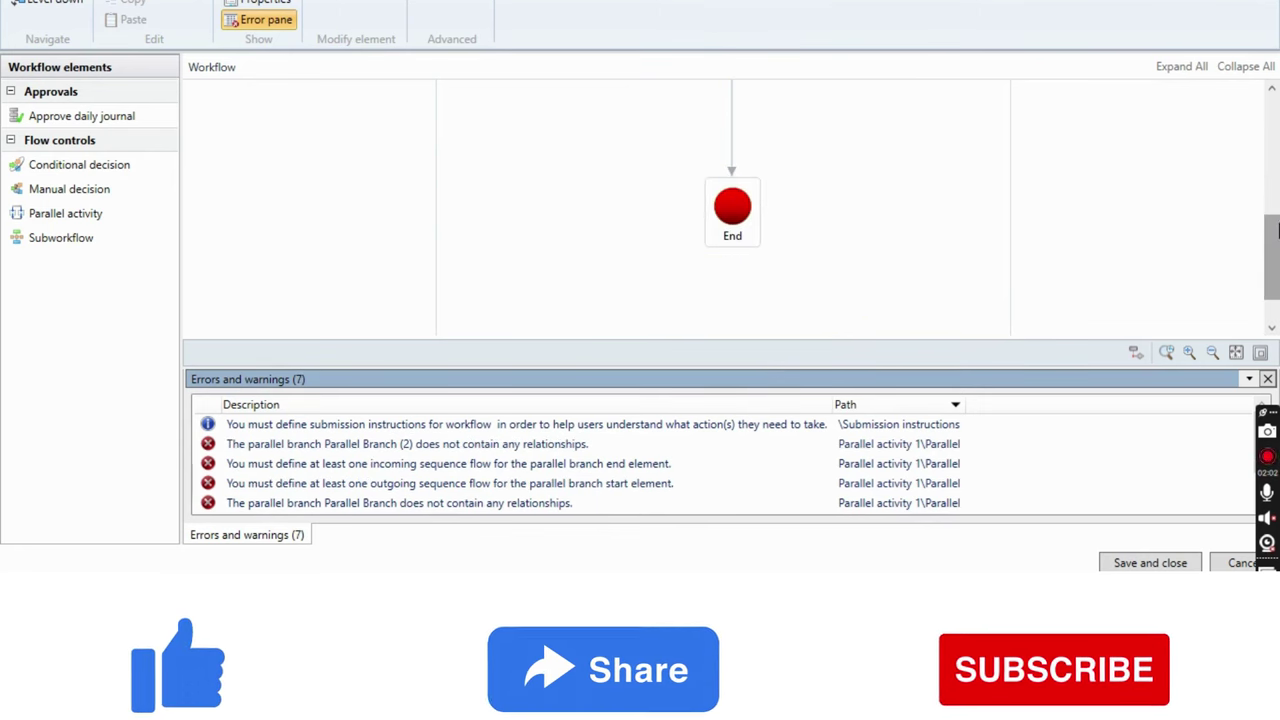
drag(1274, 250, 1275, 175)
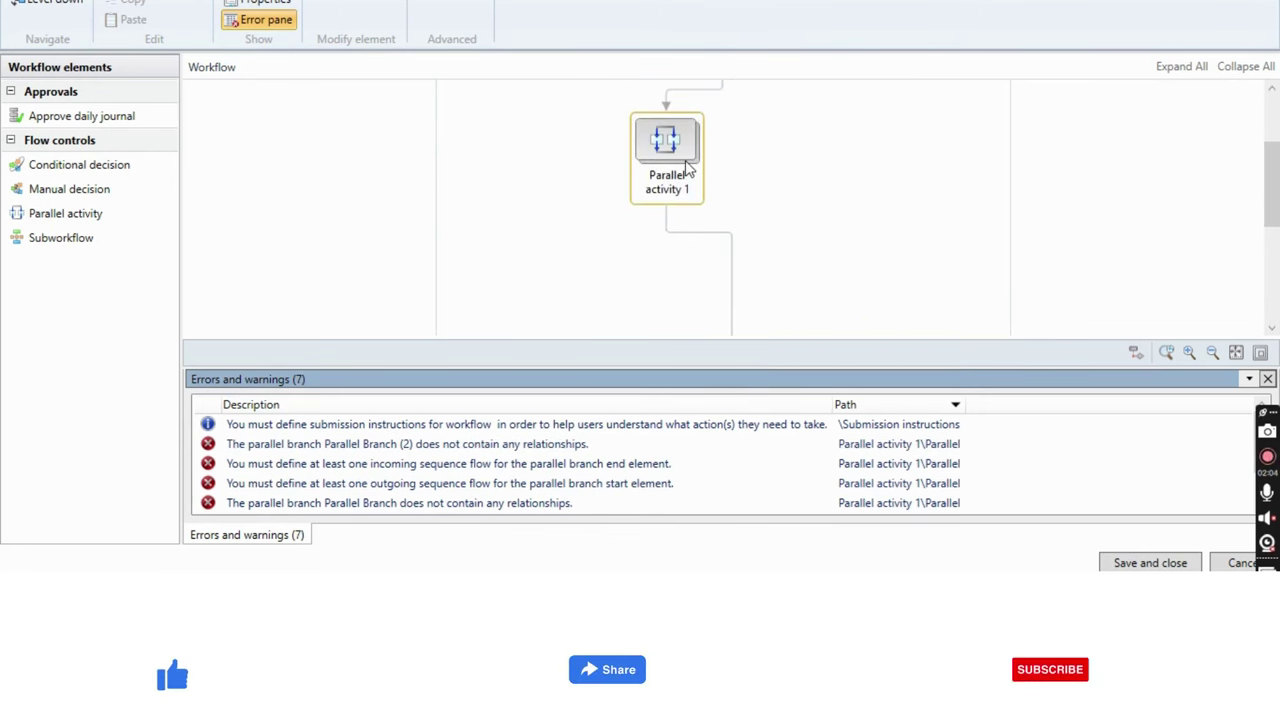
- Open Parallel activity 1's branches, then switch back to the PowerPoint approver slide
double_click(686, 168)
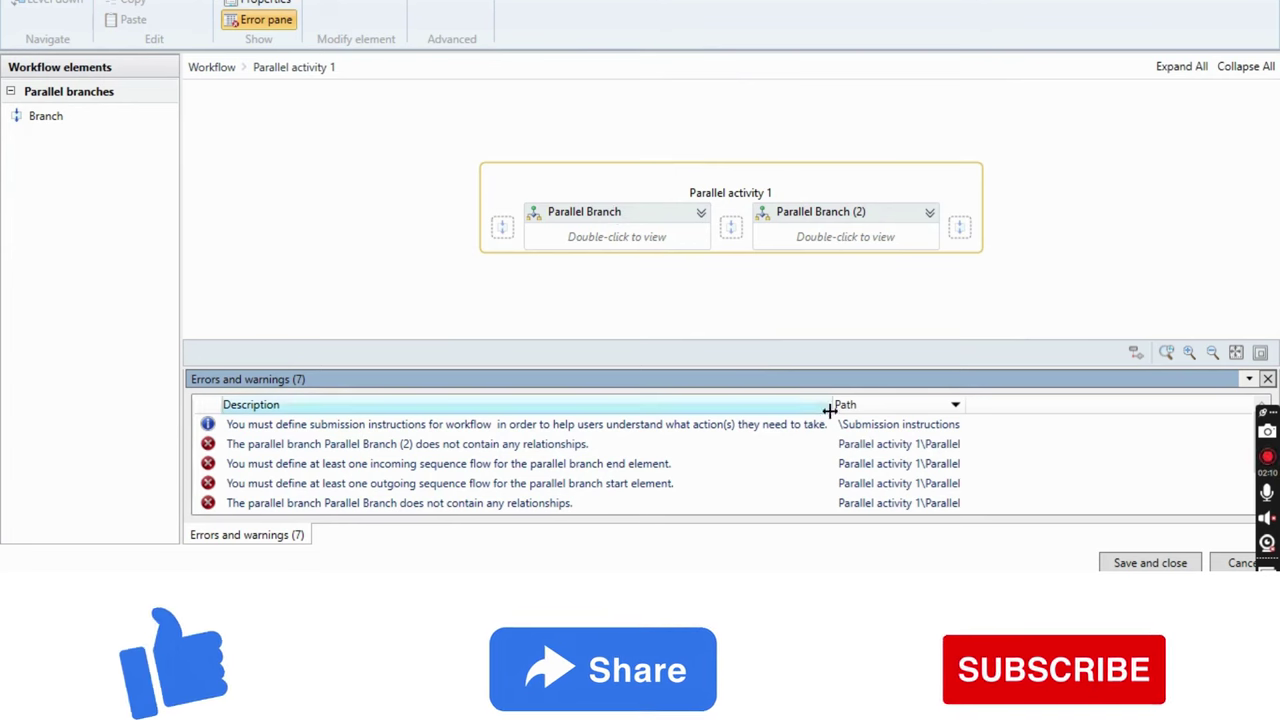
click(928, 532)
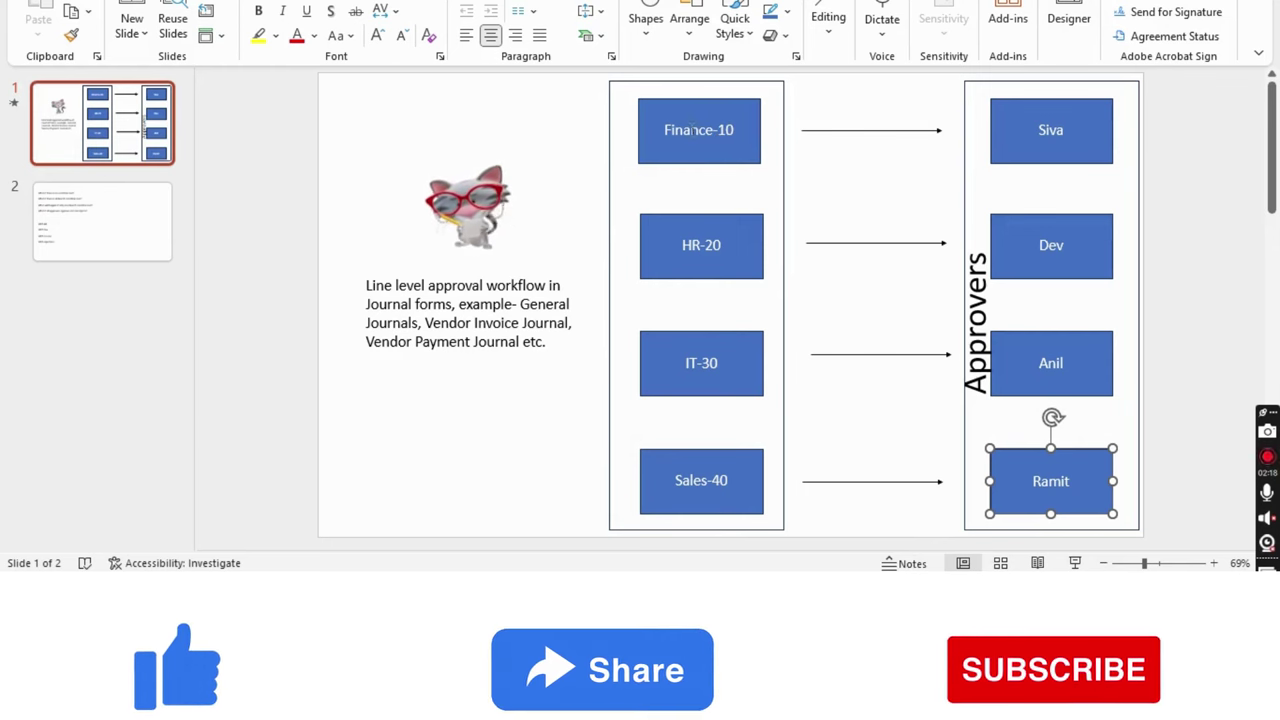
- Point out the Finance-10, HR-20 and IT-30 boxes, then bring up the window switcher
click(686, 121)
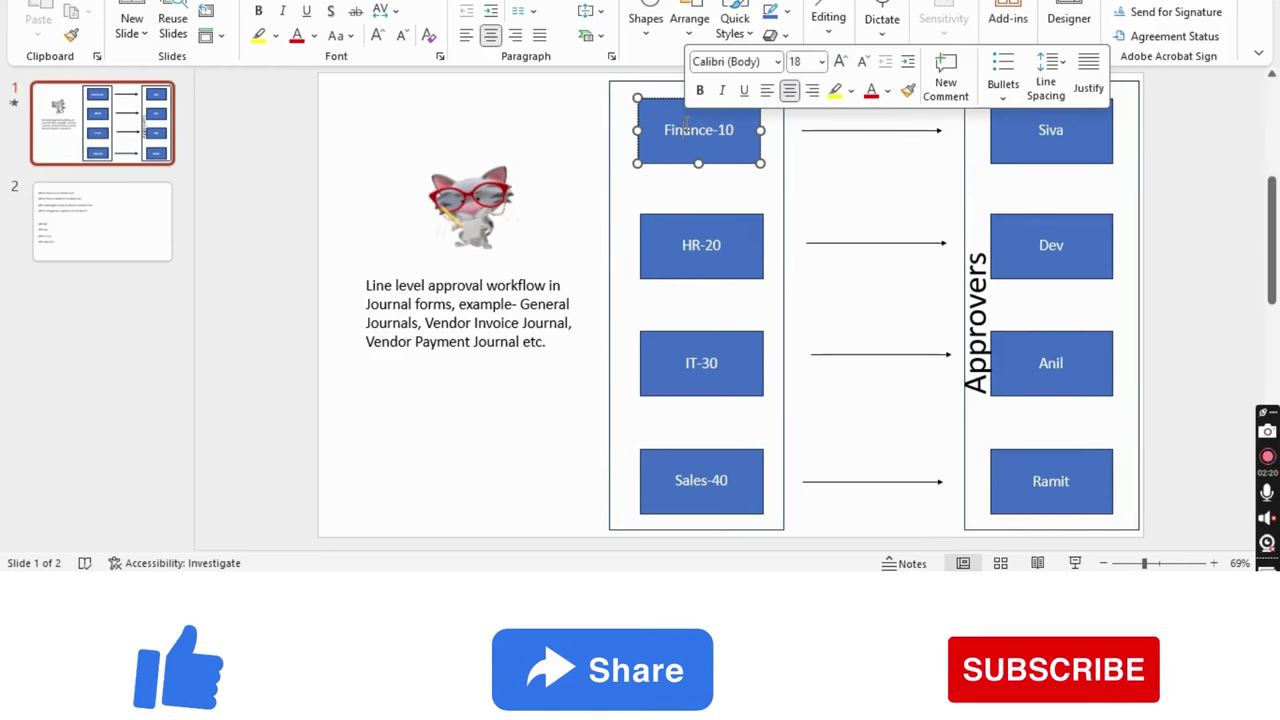
click(694, 231)
click(704, 365)
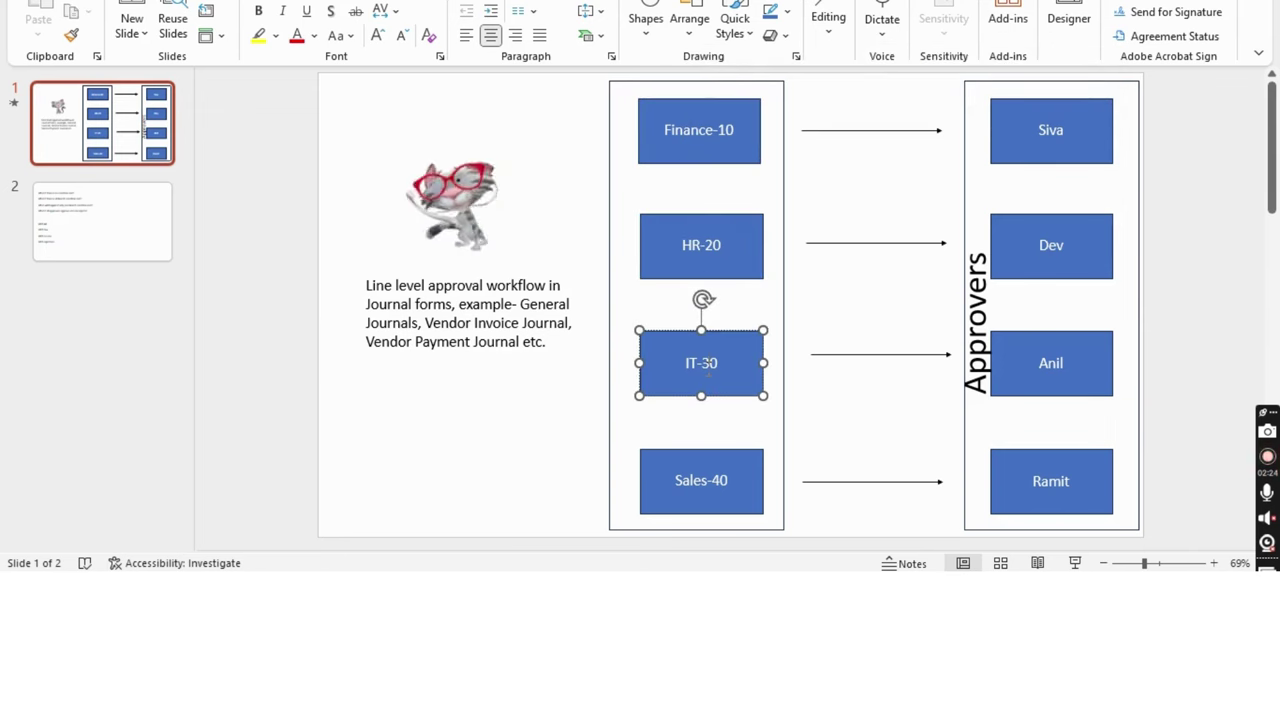
key(alt+Tab)
- Back in the workflow editor, drag two Branch elements into Parallel activity 1, making four branches
key(alt+Tab)
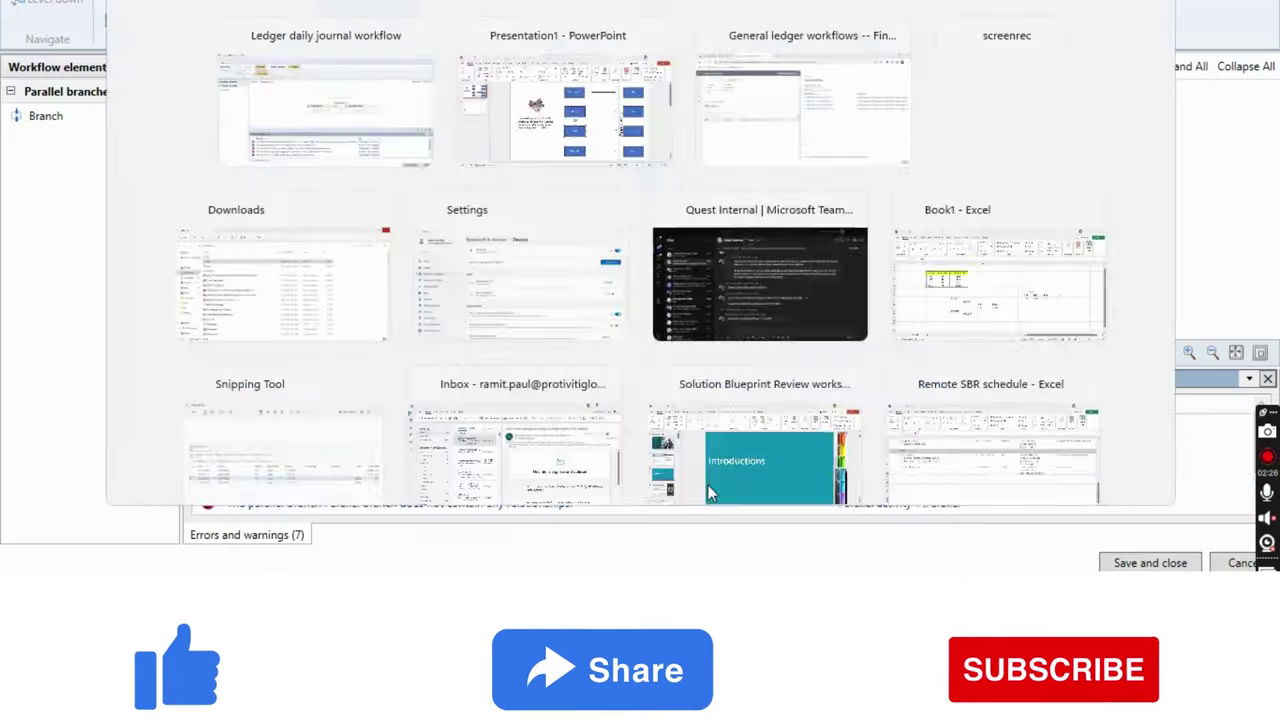
key(alt+Tab)
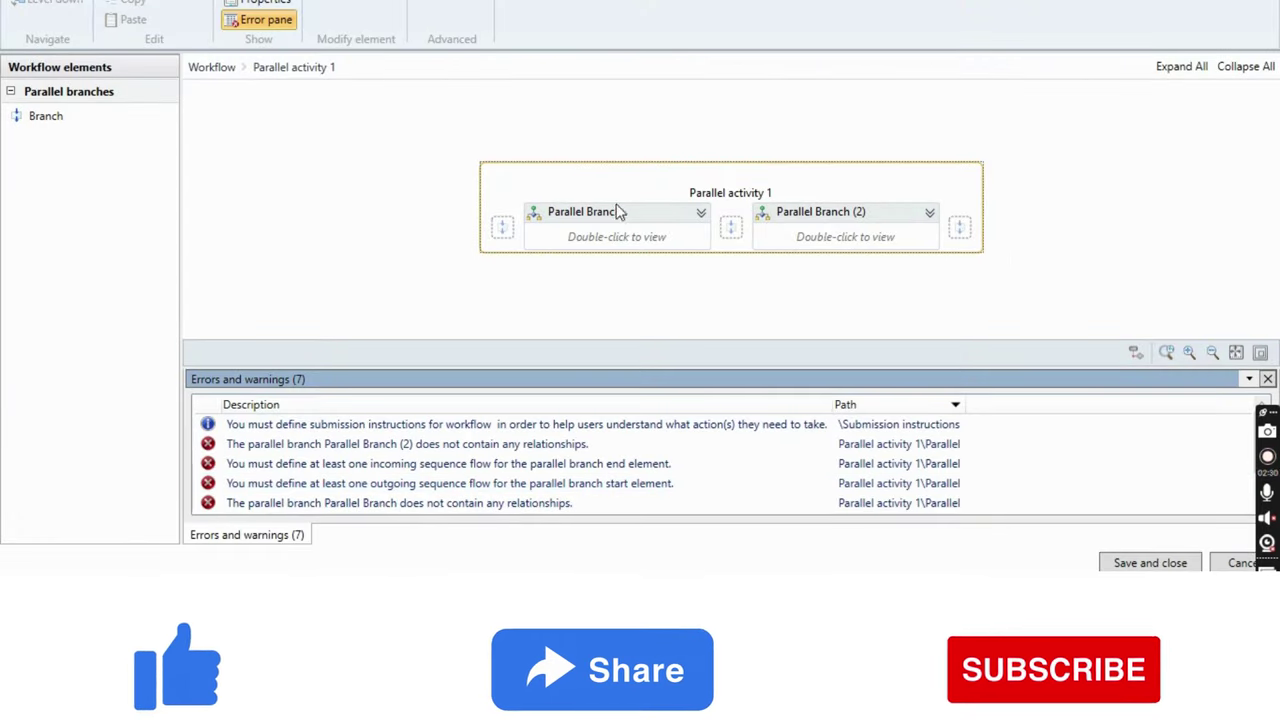
drag(60, 117, 506, 237)
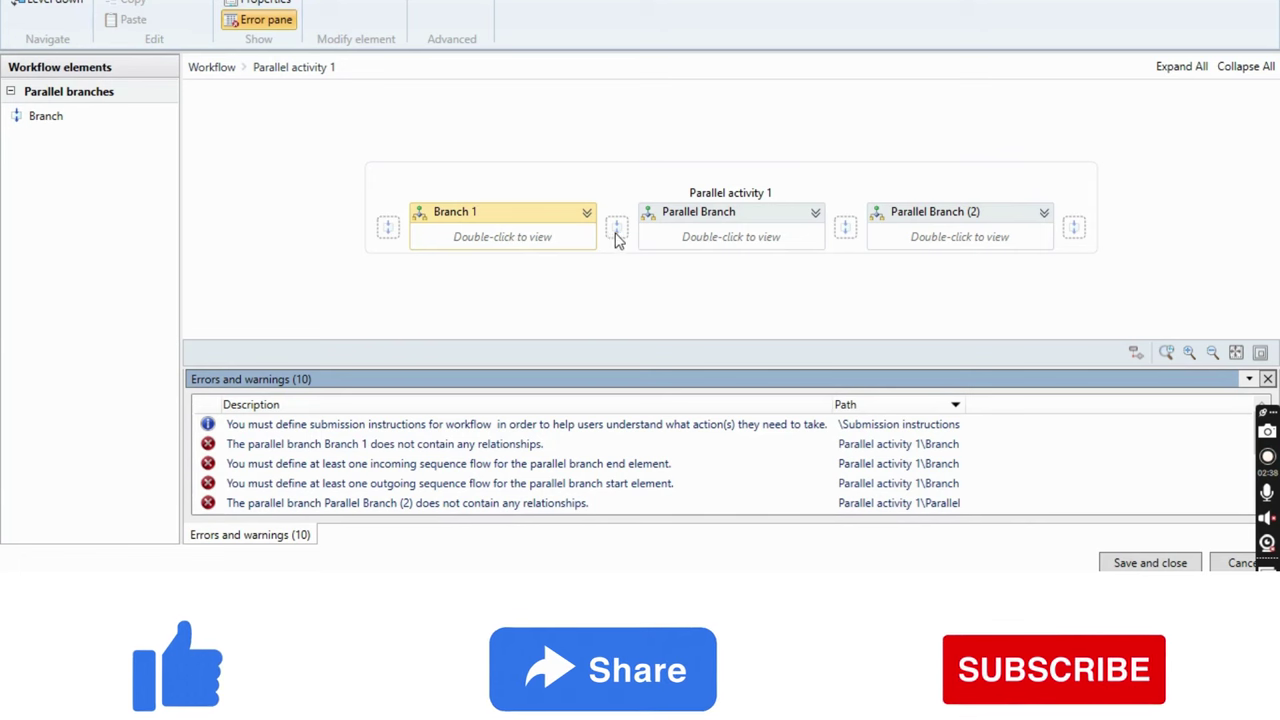
drag(45, 118, 393, 234)
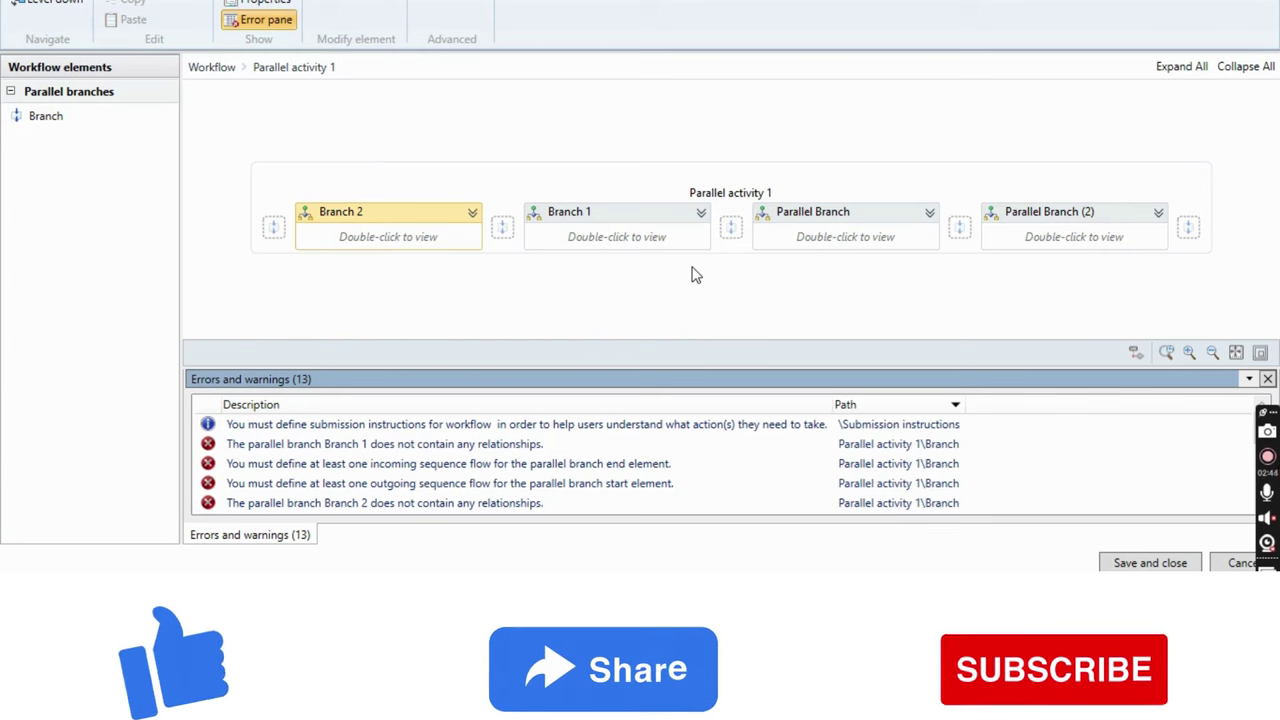
click(735, 193)
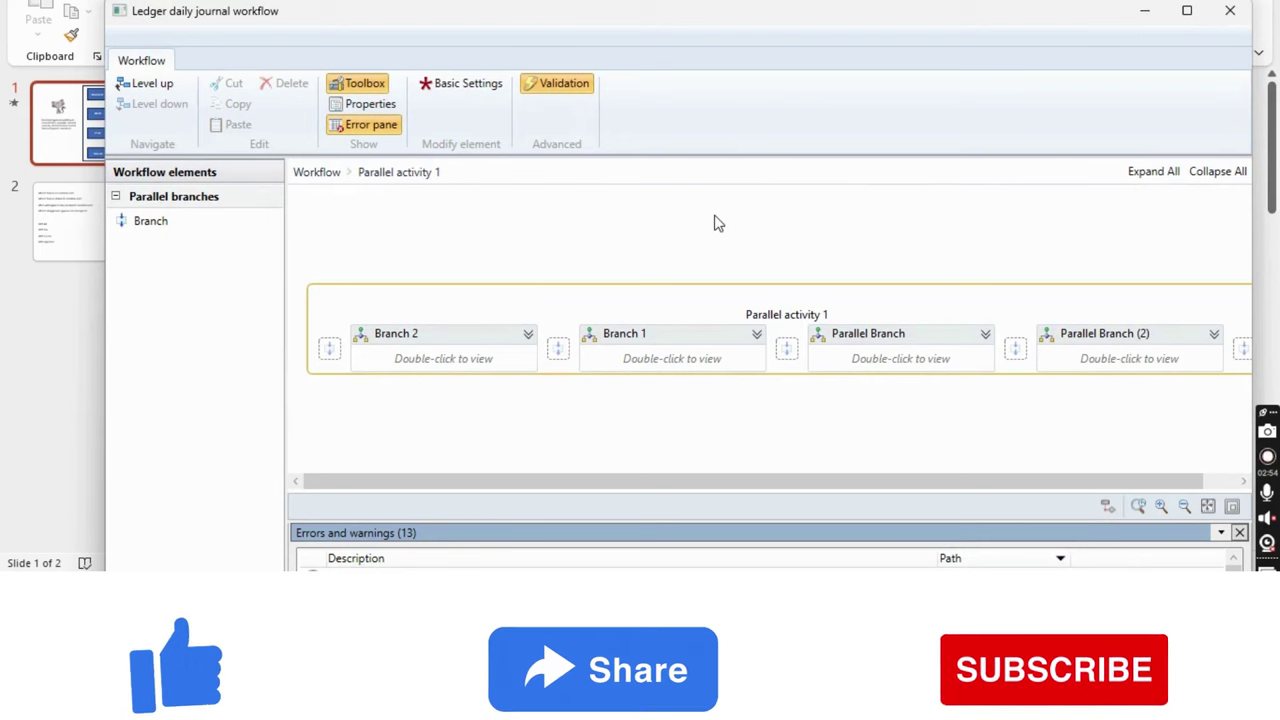
- Rename Parallel activity 1 to 'Line Level Workflow' in its Basic Settings
click(462, 84)
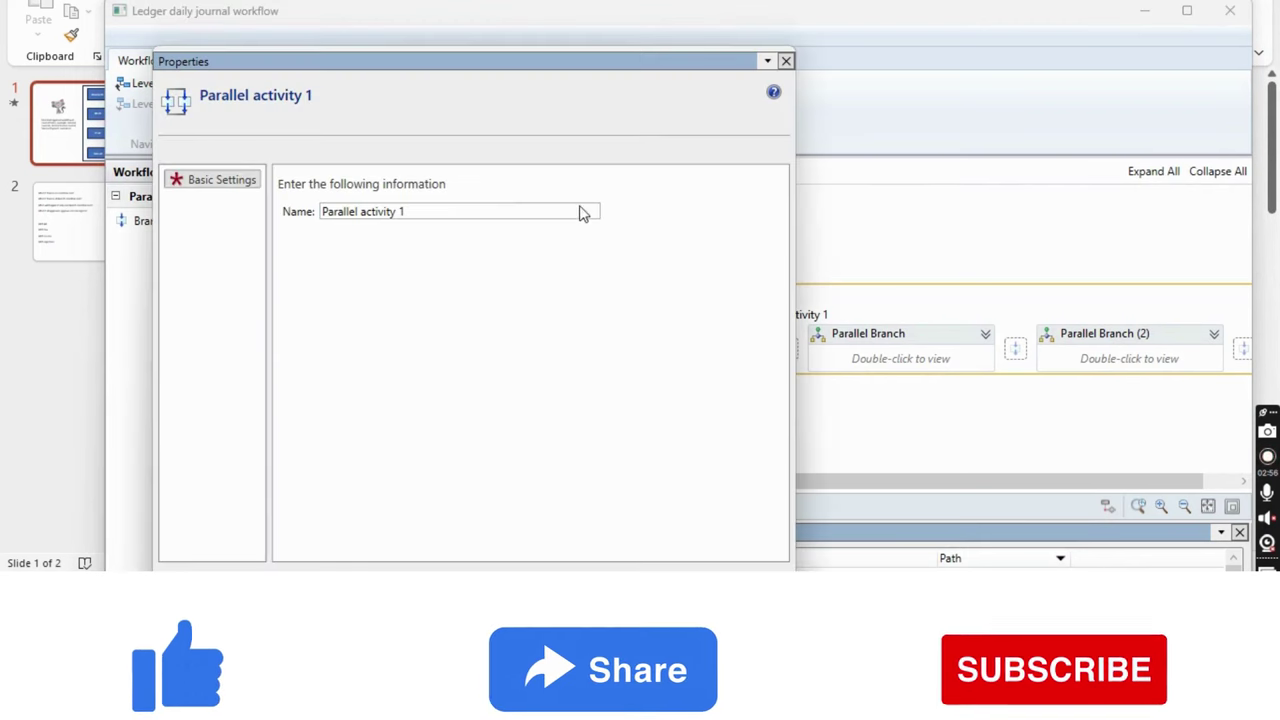
drag(470, 213, 224, 246)
text(Line)
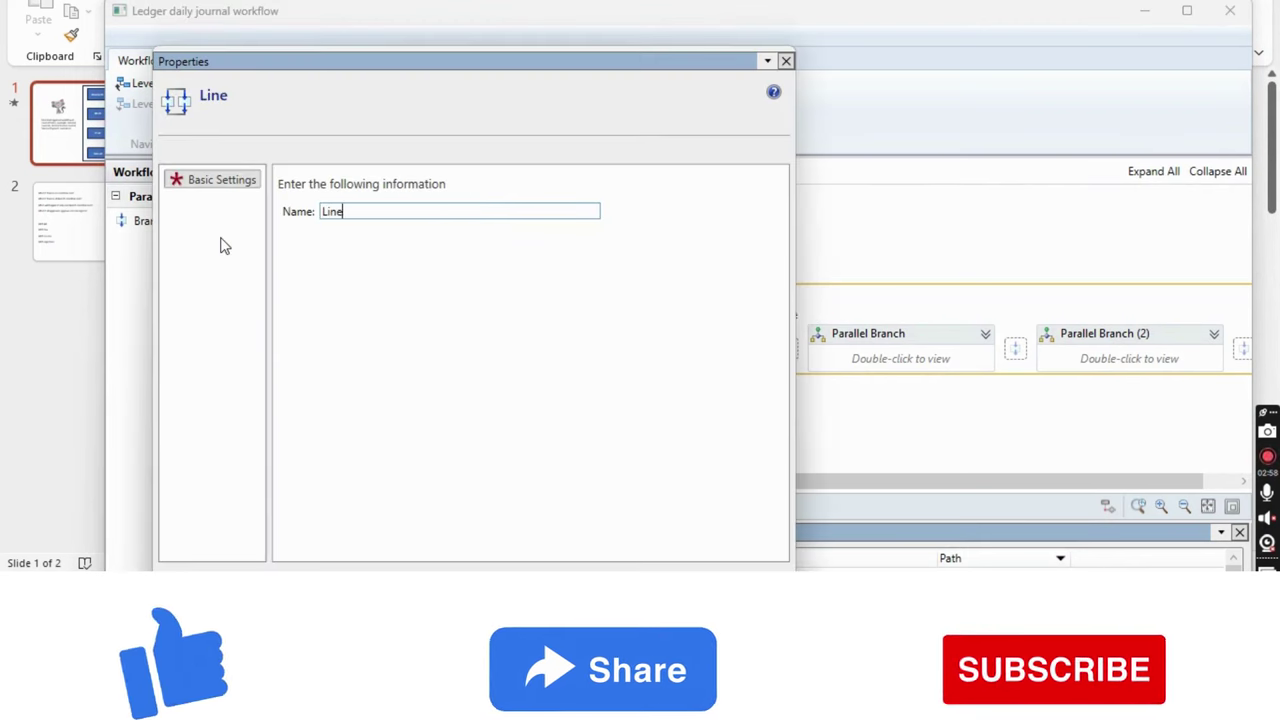
text( Level Workflow)
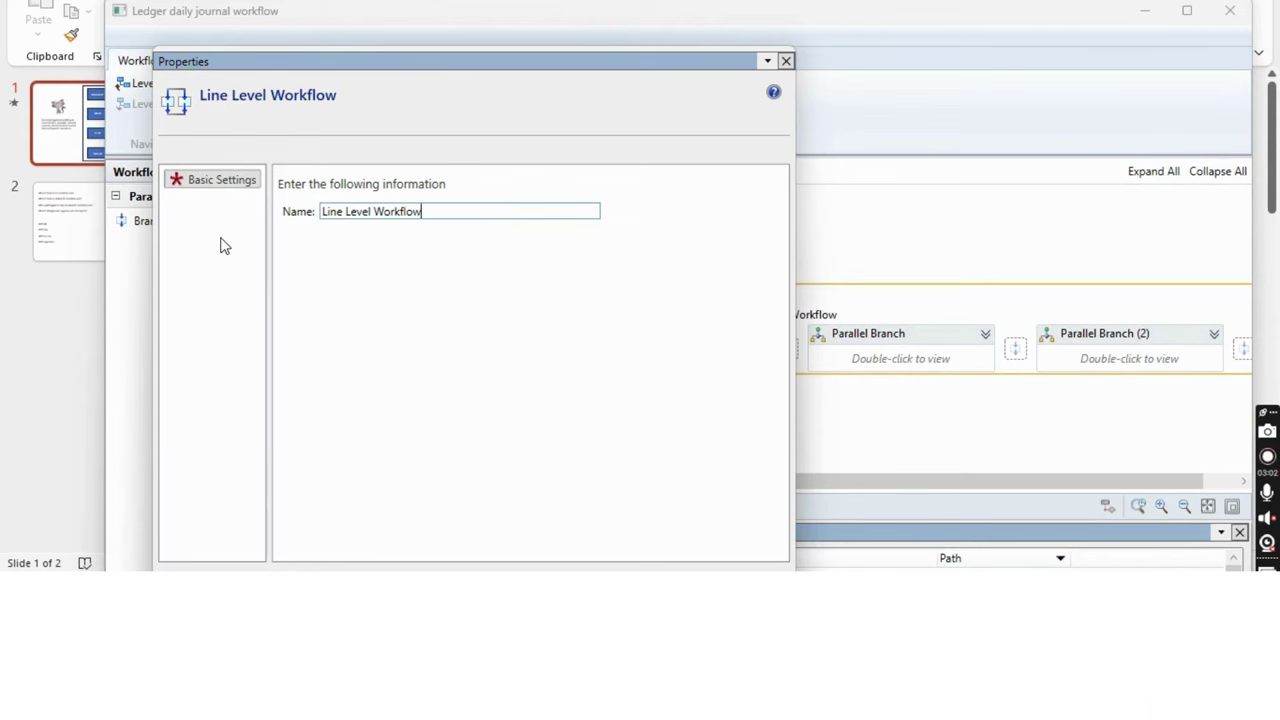
click(786, 61)
click(451, 350)
- Open Branch 2 and add an Approve daily journal element to it
click(616, 356)
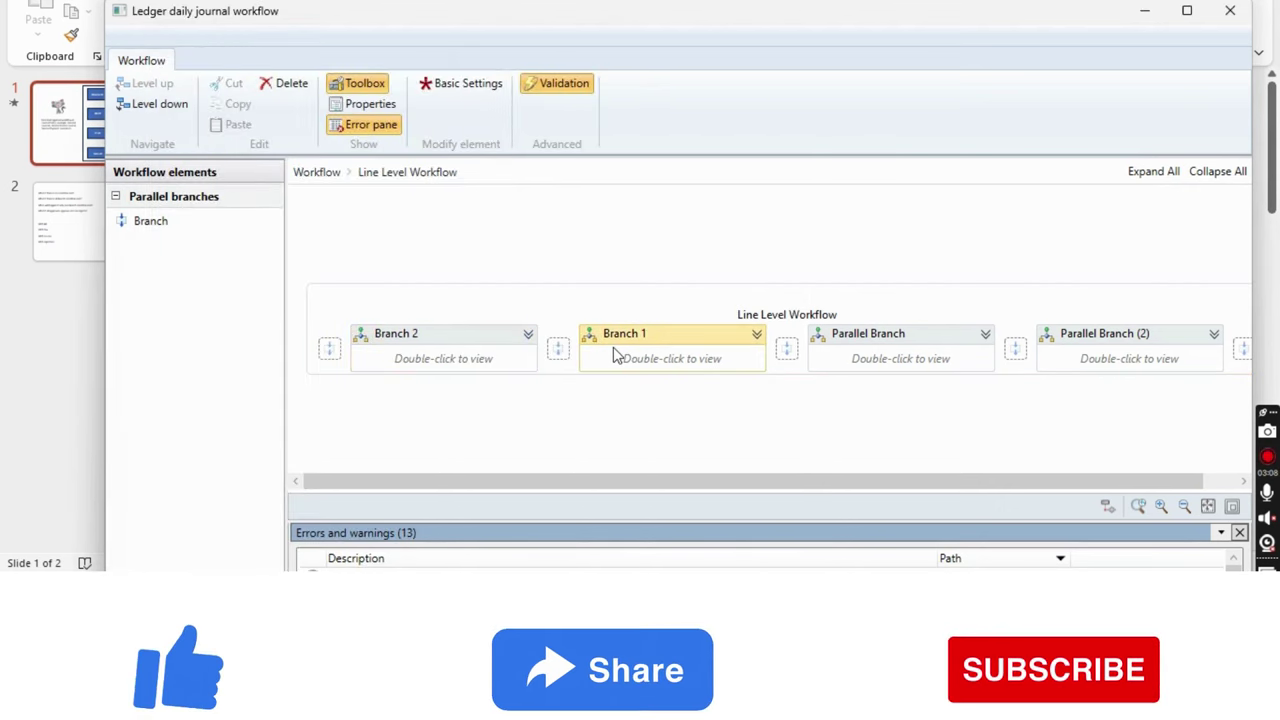
click(450, 370)
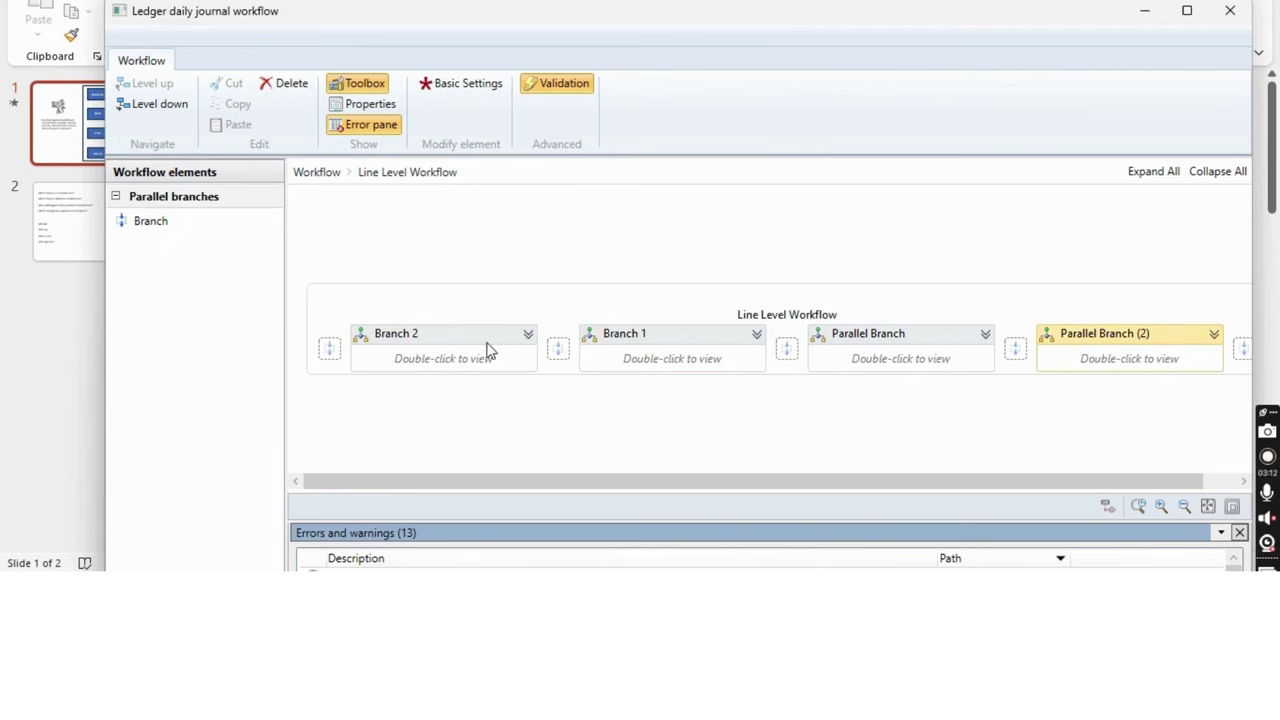
double_click(460, 360)
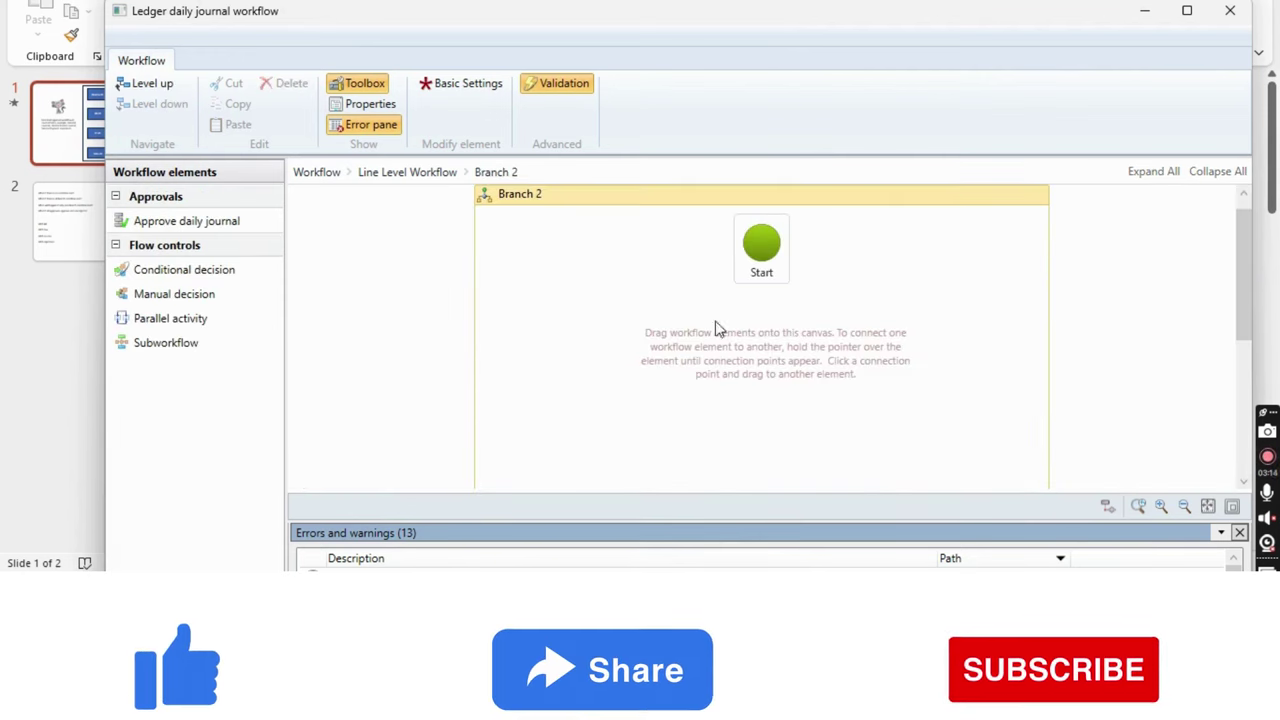
drag(169, 220, 779, 400)
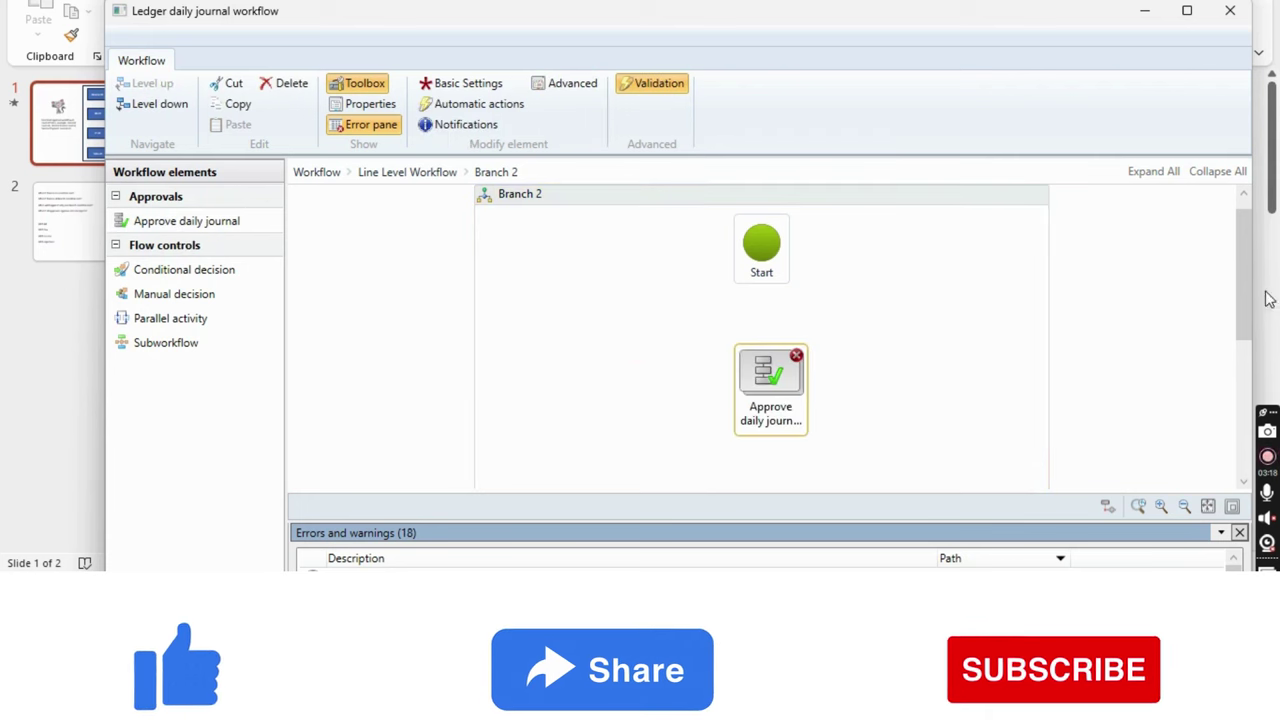
mouse_move(1243, 290)
mouse_down()
mouse_move(1241, 390)
mouse_move(1241, 280)
mouse_up()
- Connect Start to the Approve daily journal element, and that element to End
click(781, 266)
drag(762, 302, 770, 385)
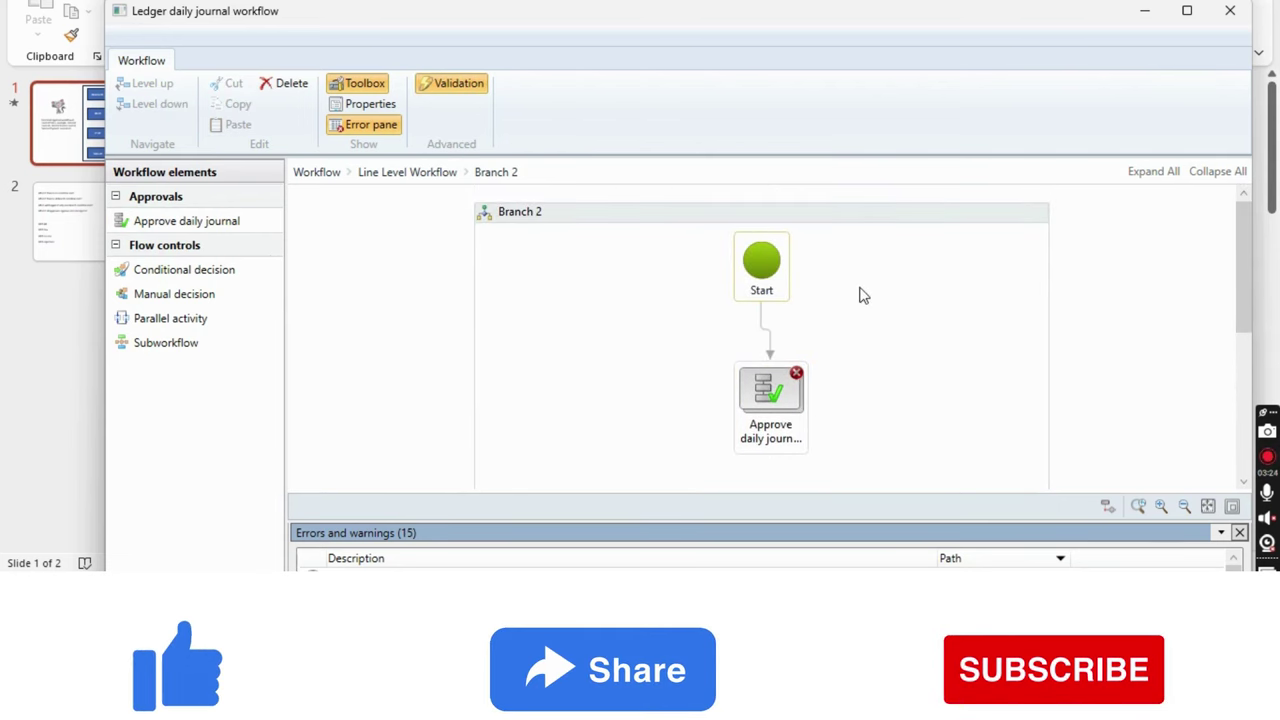
drag(1243, 290, 1240, 440)
drag(784, 440, 826, 248)
drag(1242, 410, 1246, 330)
click(766, 252)
drag(770, 287, 815, 390)
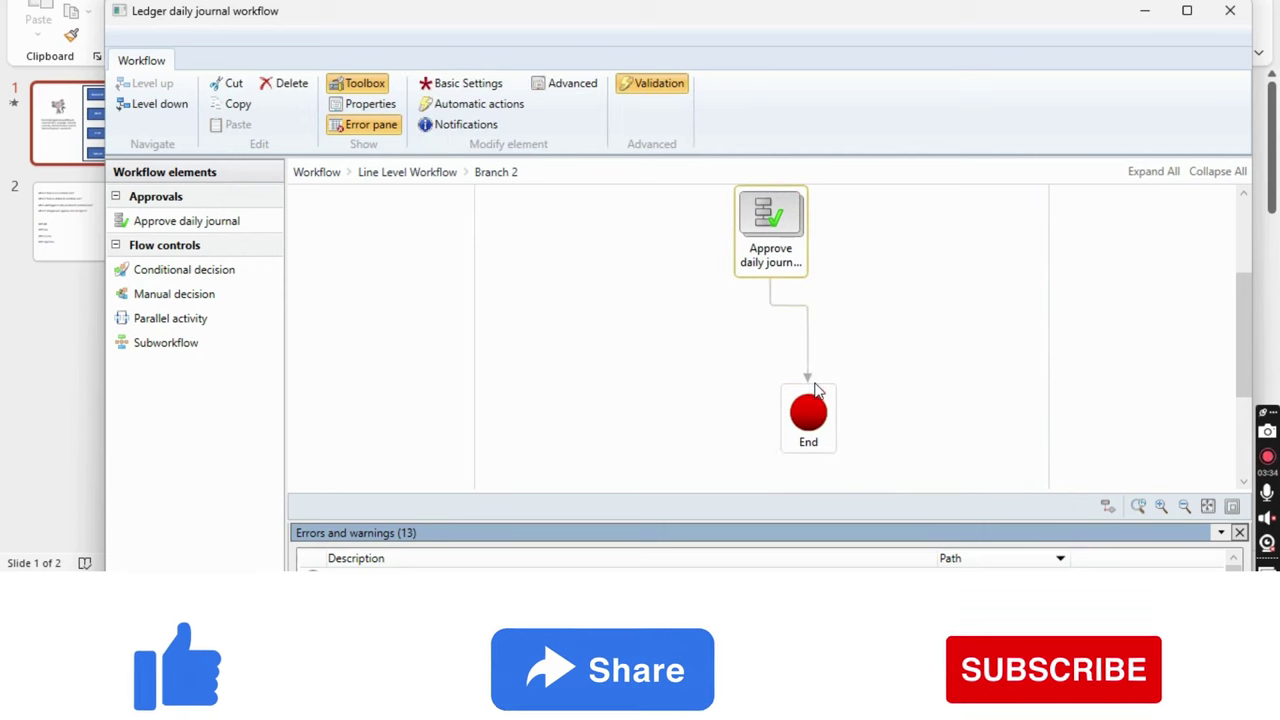
- Name the approval's Step 1 'Finance', with Finance as work item subject and instructions
double_click(776, 258)
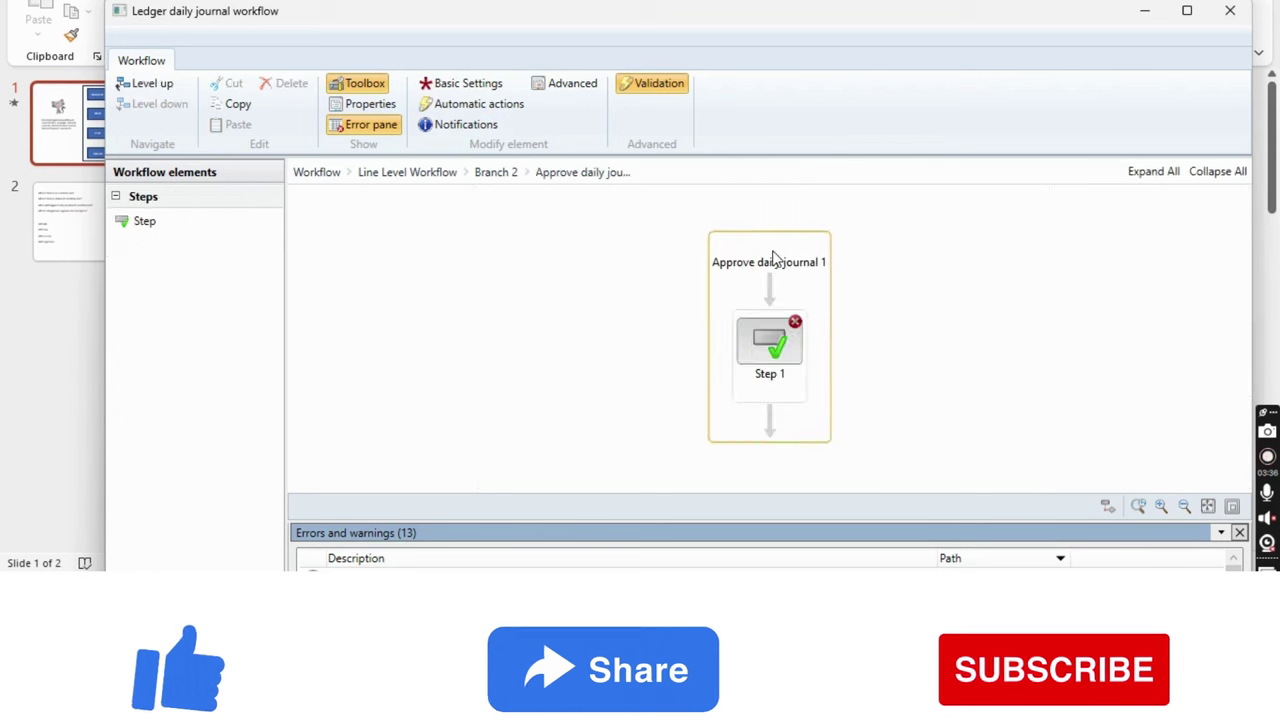
click(786, 358)
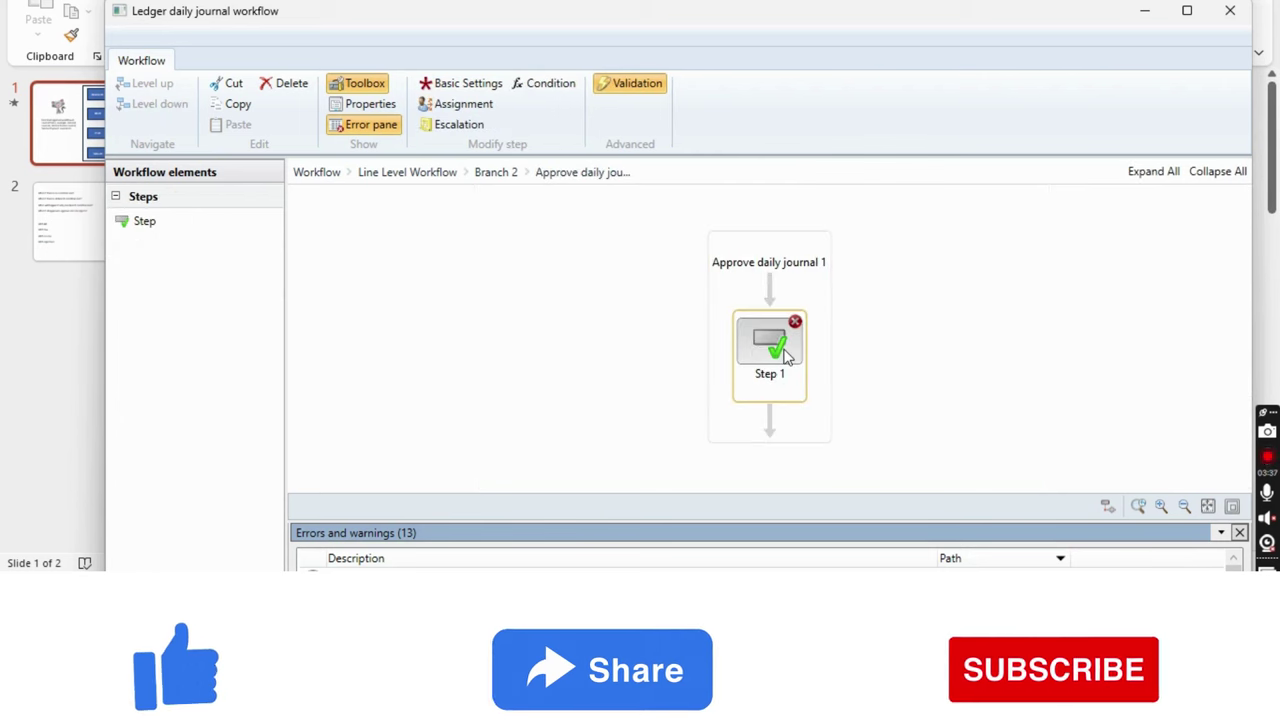
click(465, 84)
key(ctrl+a)
text(Financ)
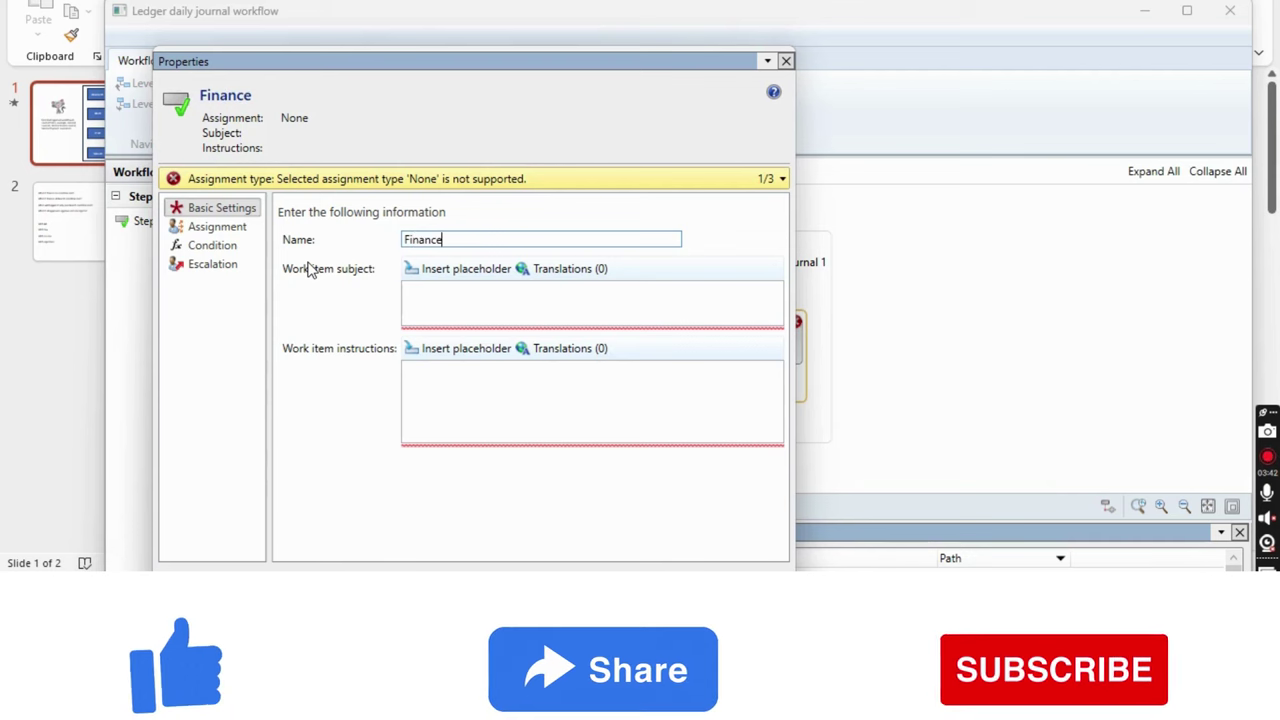
key(Tab)
key(Tab)
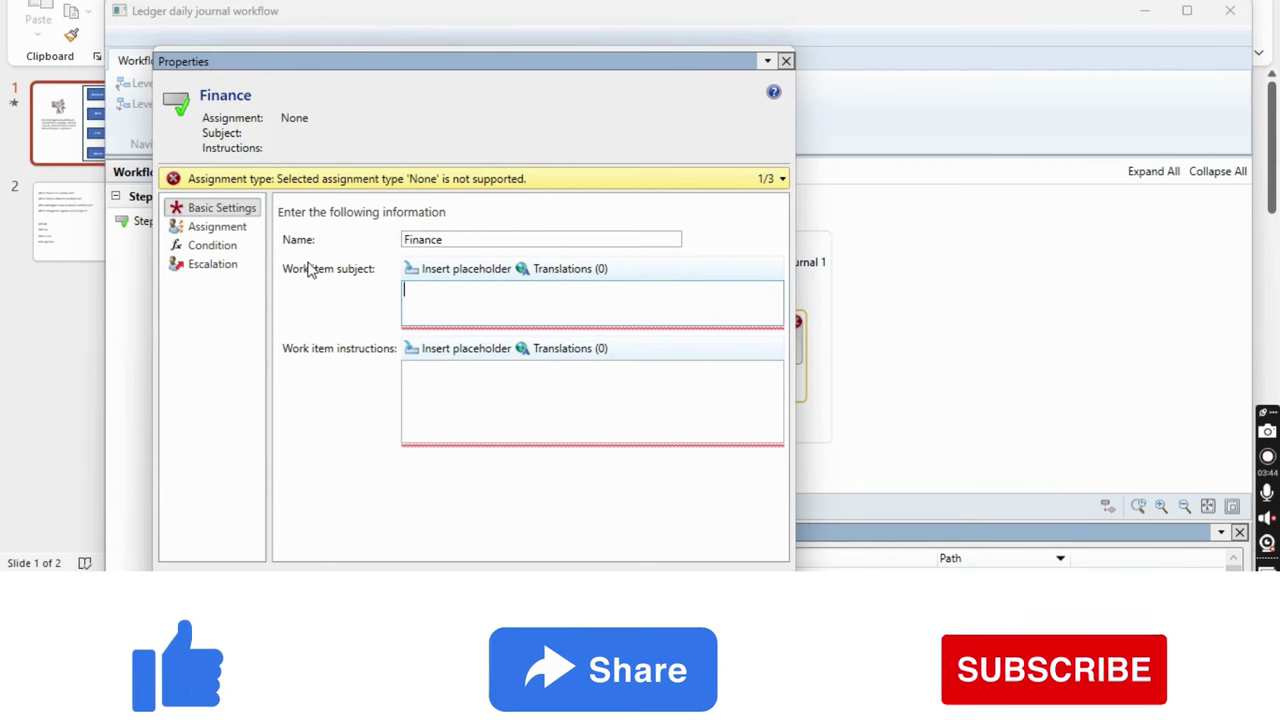
key(Tab)
text(Finance)
click(449, 388)
text(Finance)
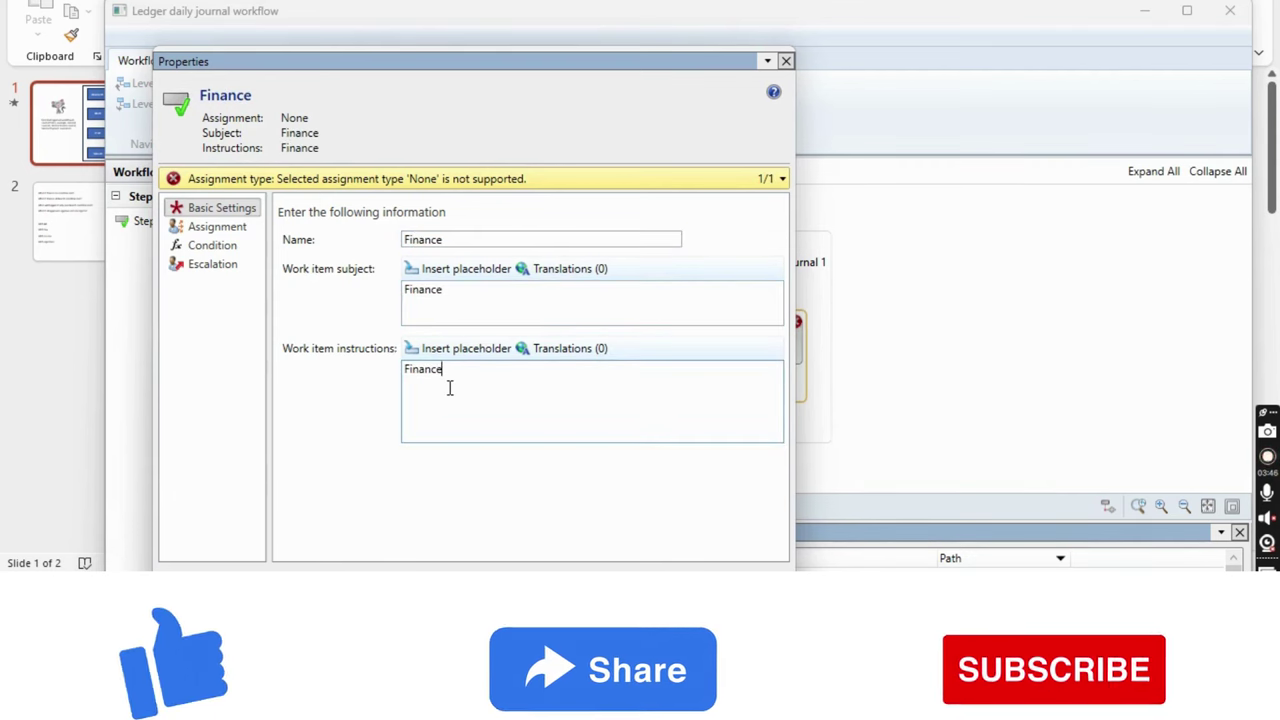
- Assign the Finance step to a single specific user as approver
click(217, 227)
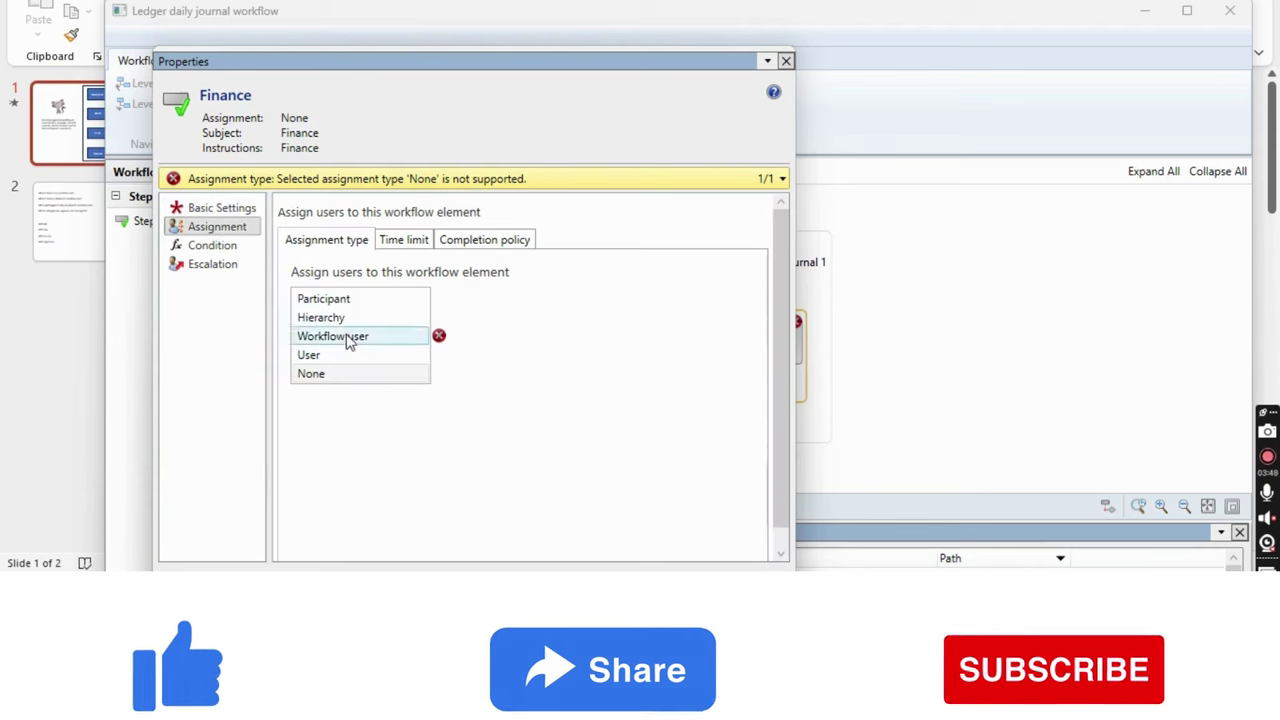
click(322, 355)
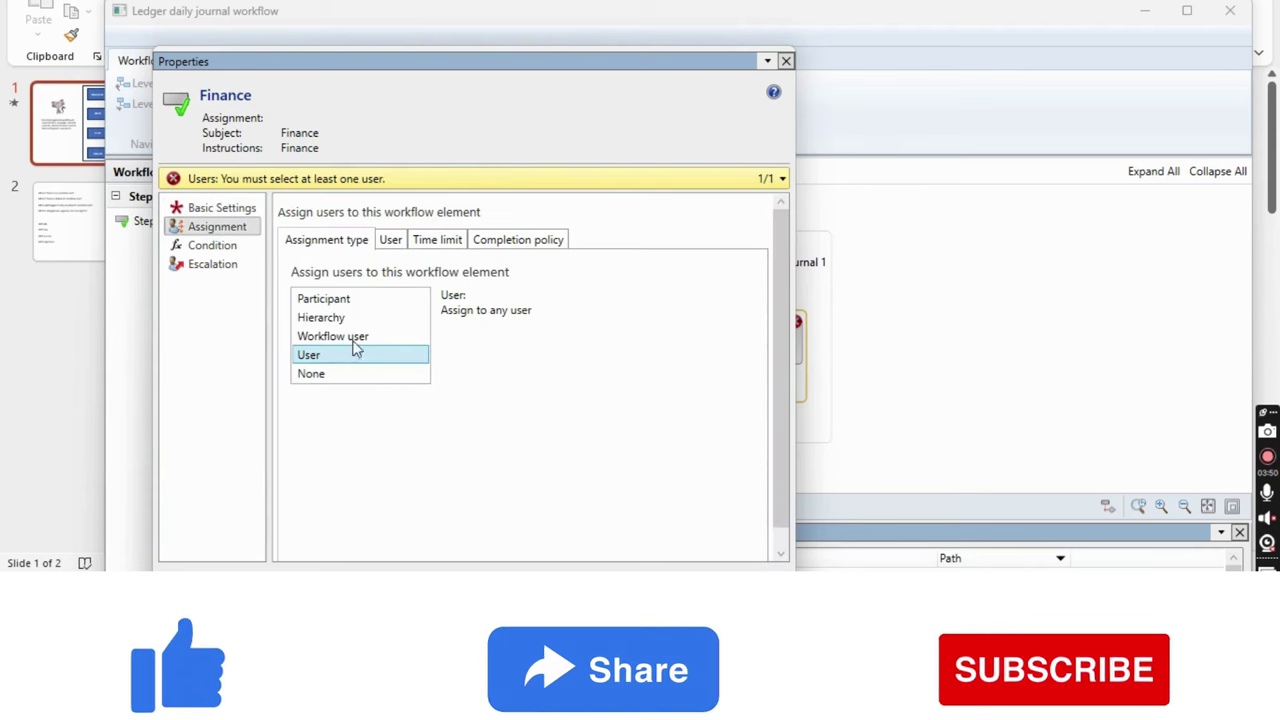
click(392, 241)
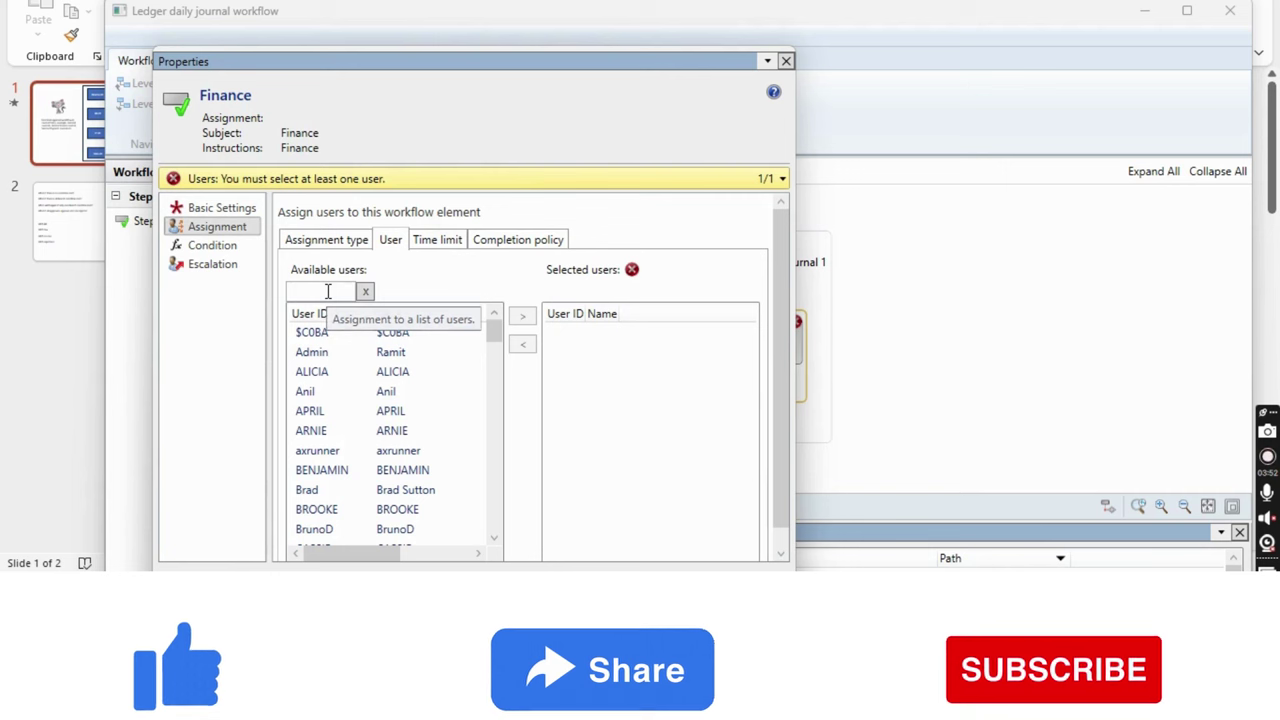
text(siva)
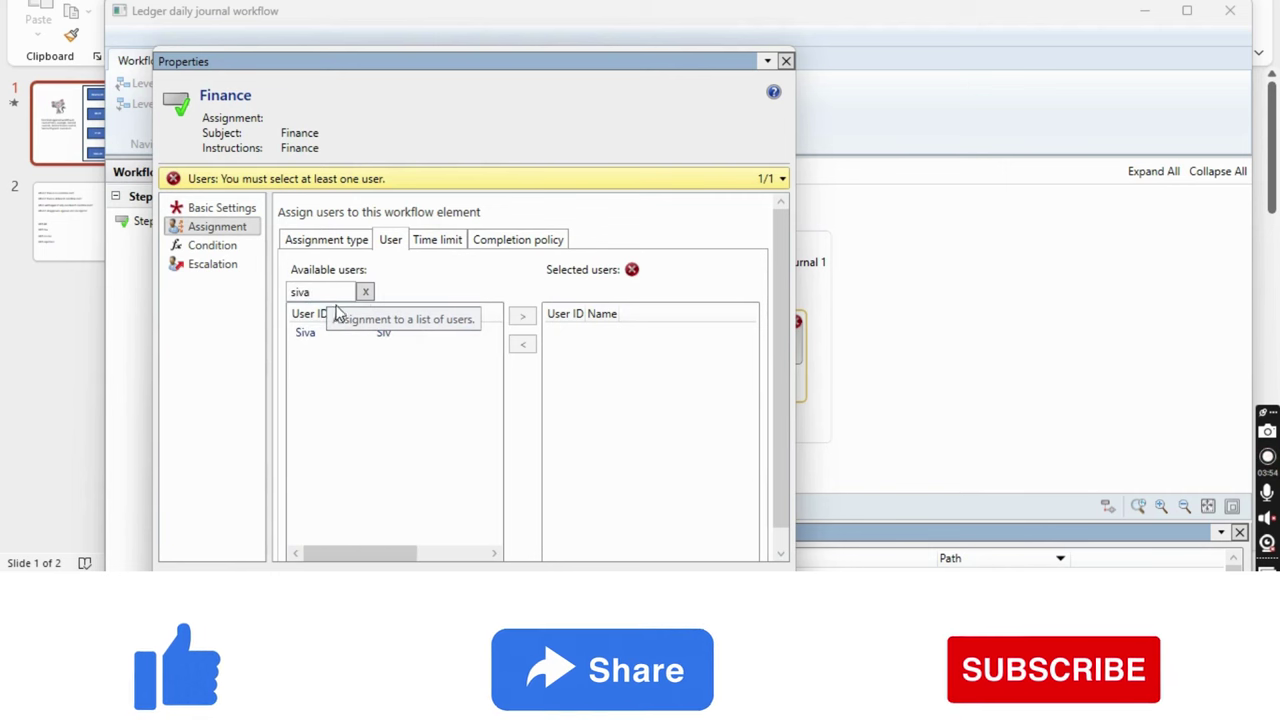
double_click(348, 334)
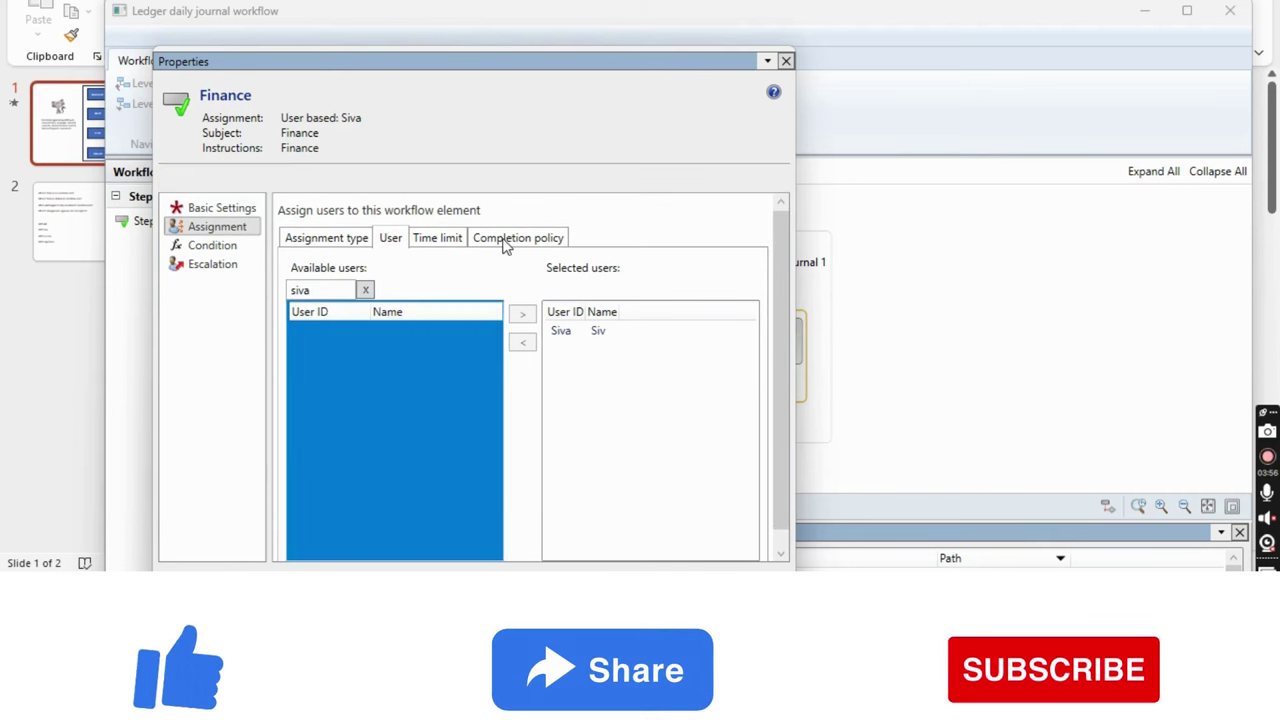
click(785, 62)
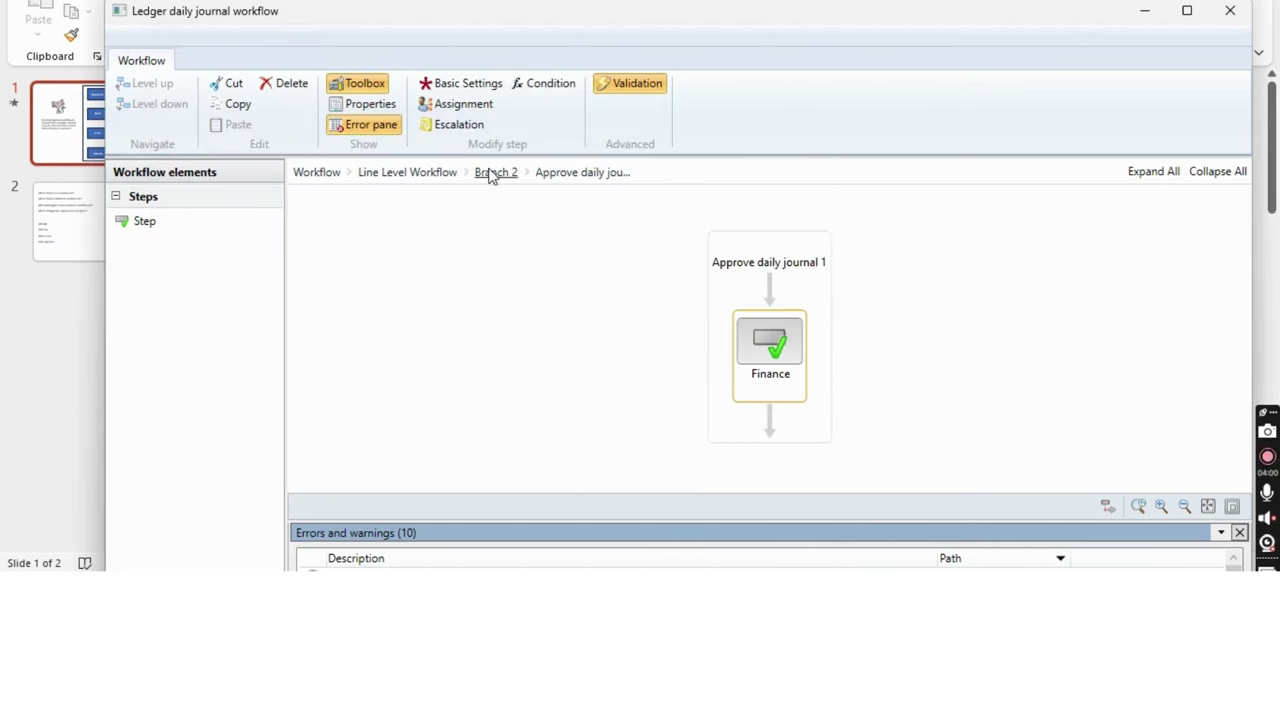